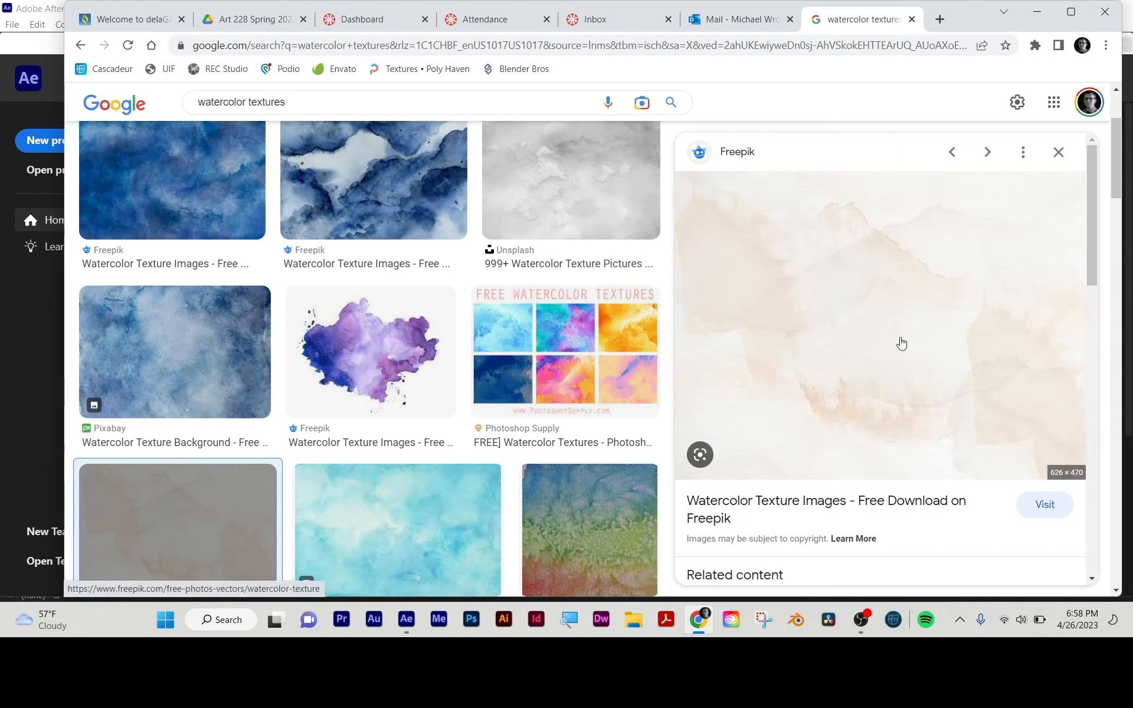
Save the grey Unsplash watercolor texture from the image results to the Desktop as a JPEG, keeping the suggested file name
scroll(909, 345, "down", 1)
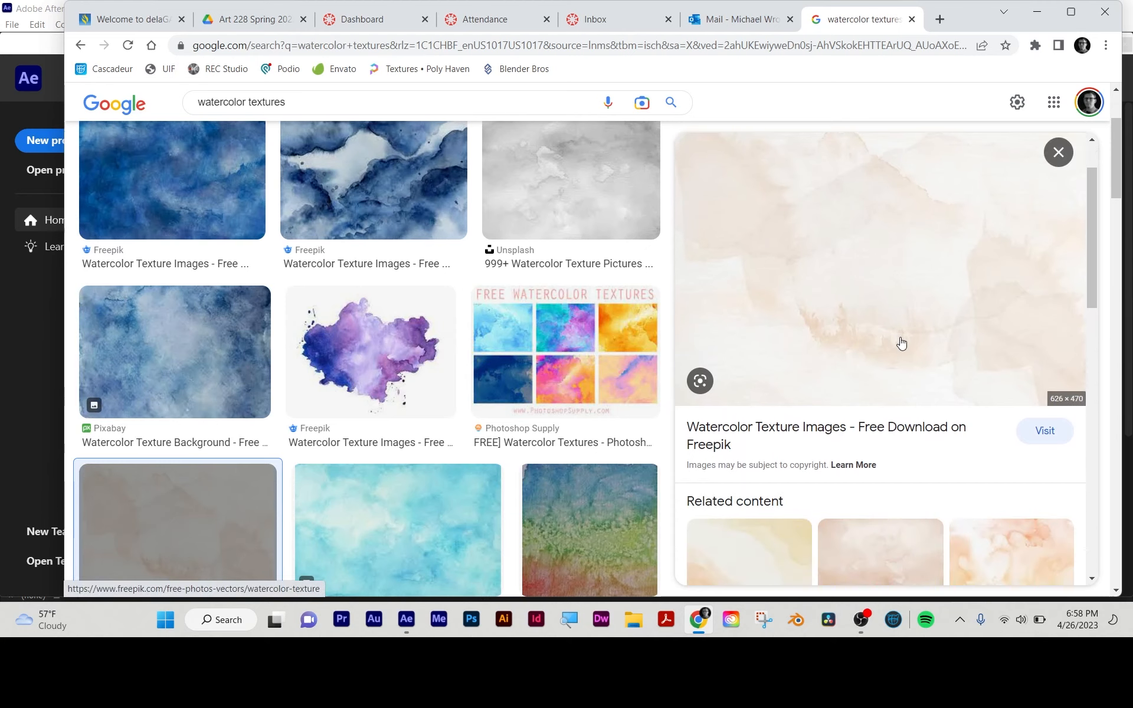
scroll(899, 342, "up", 1)
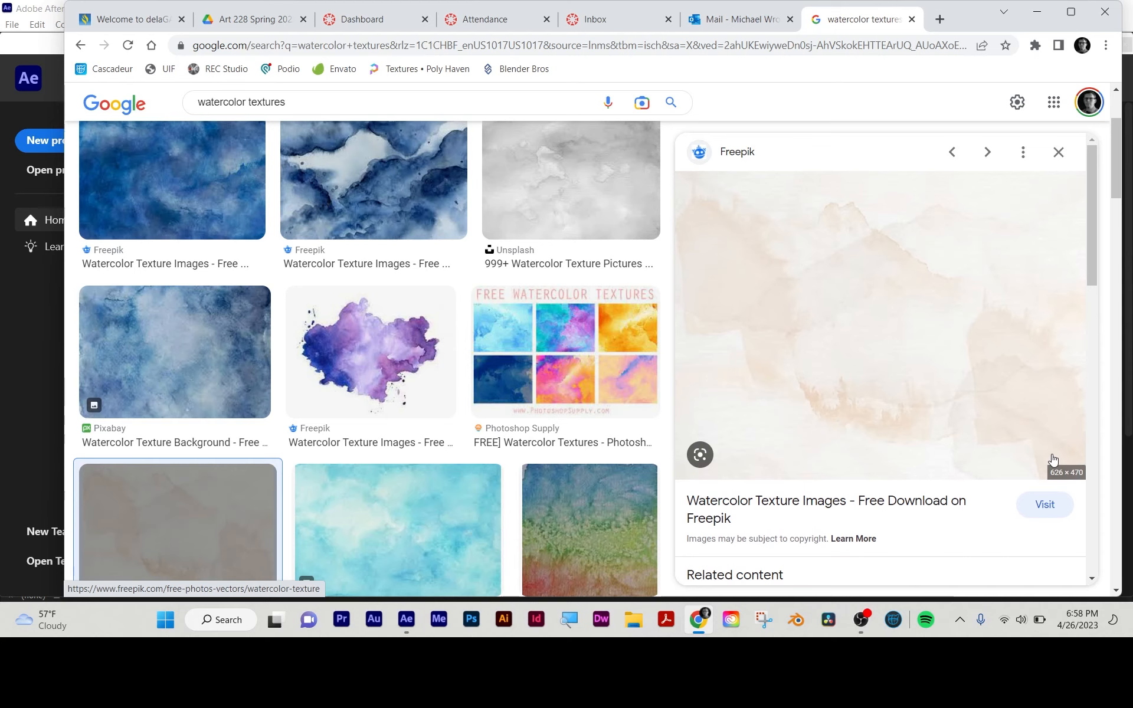
left_click(504, 185)
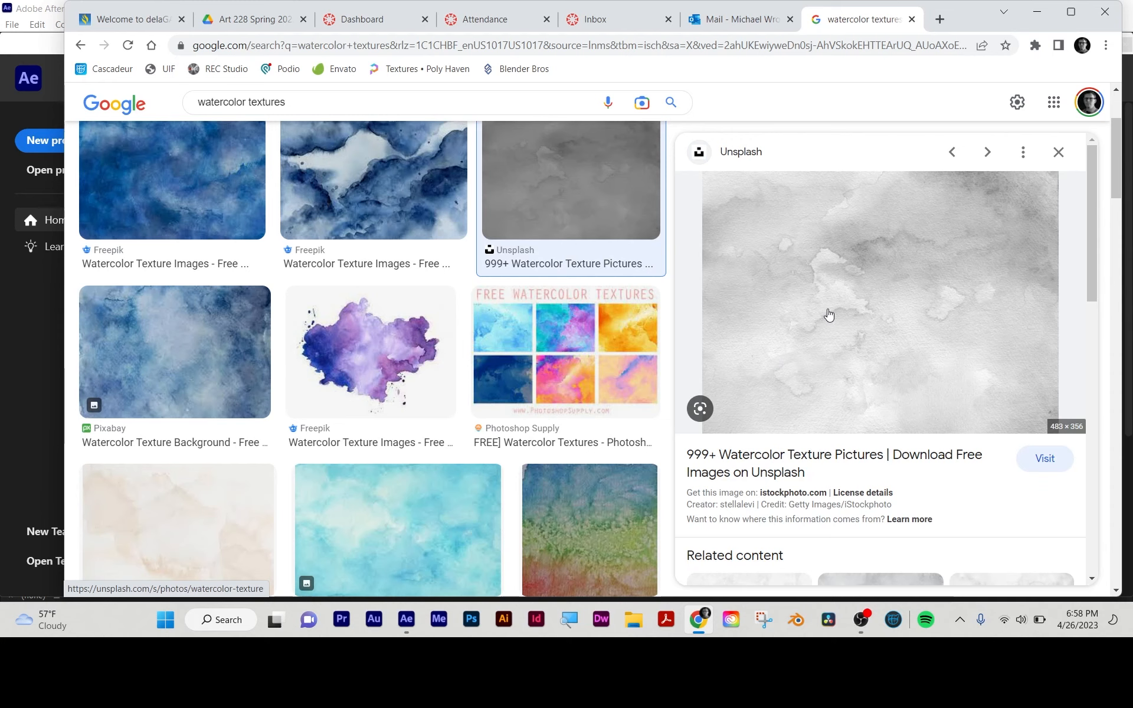
scroll(501, 321, "down", 5)
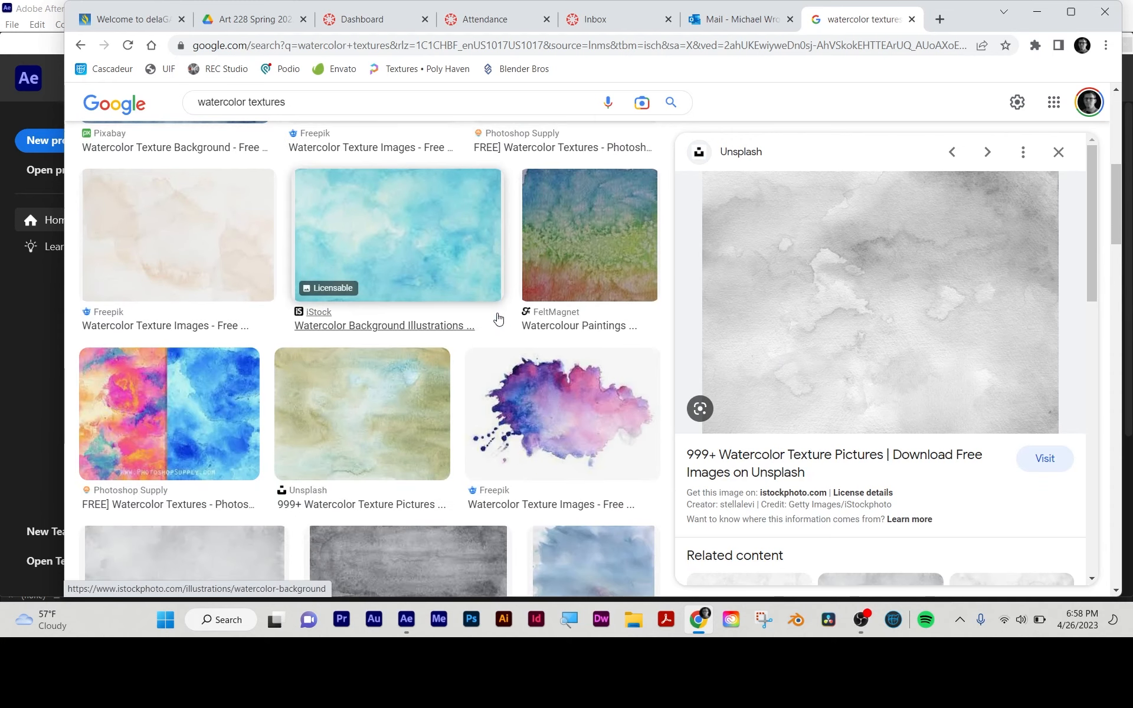
right_click(878, 289)
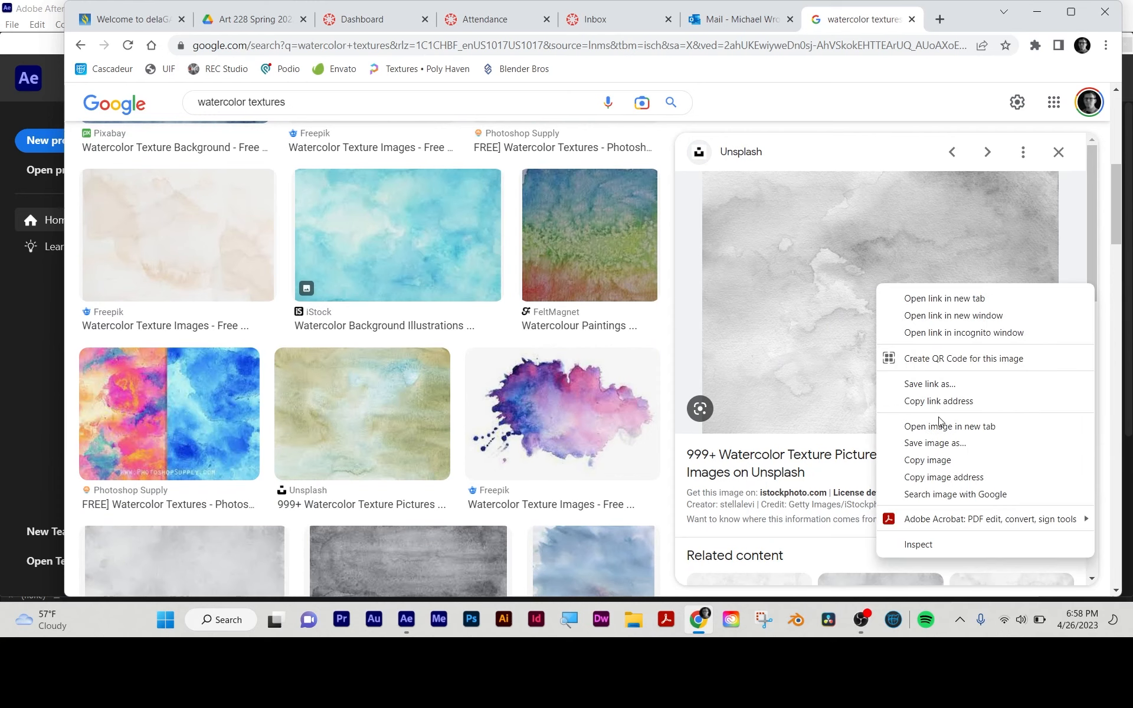
left_click(941, 443)
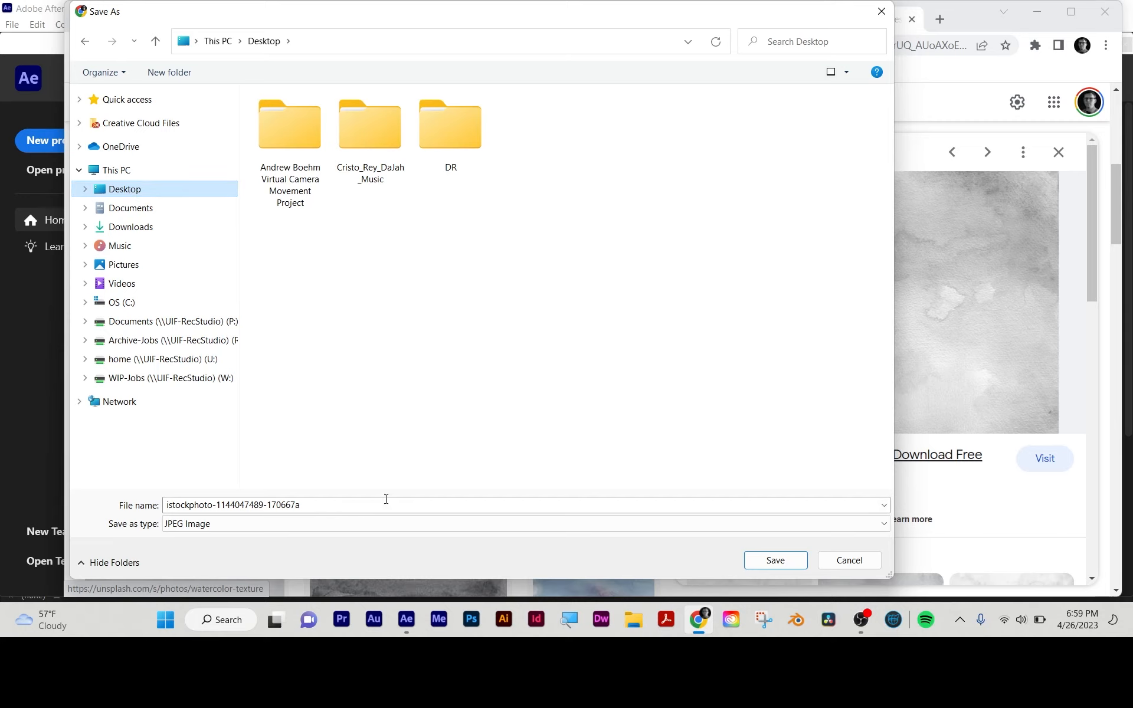
left_click(797, 561)
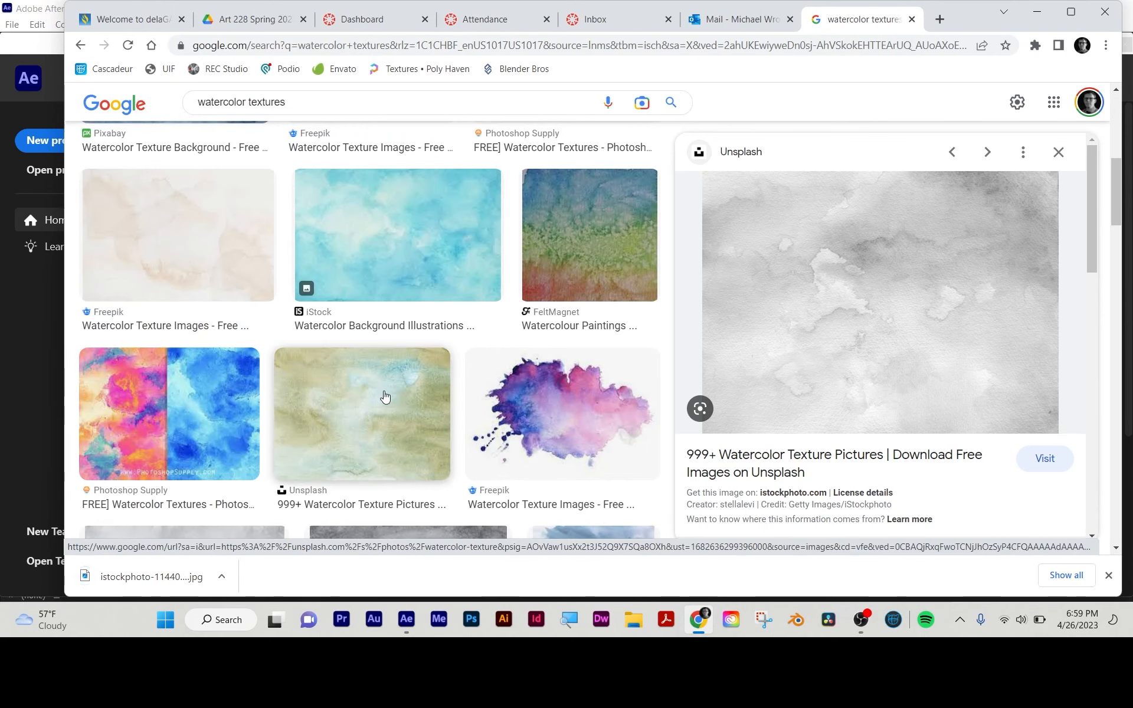
Switch to After Effects, start a new project and enlarge the timeline area
left_click(1037, 12)
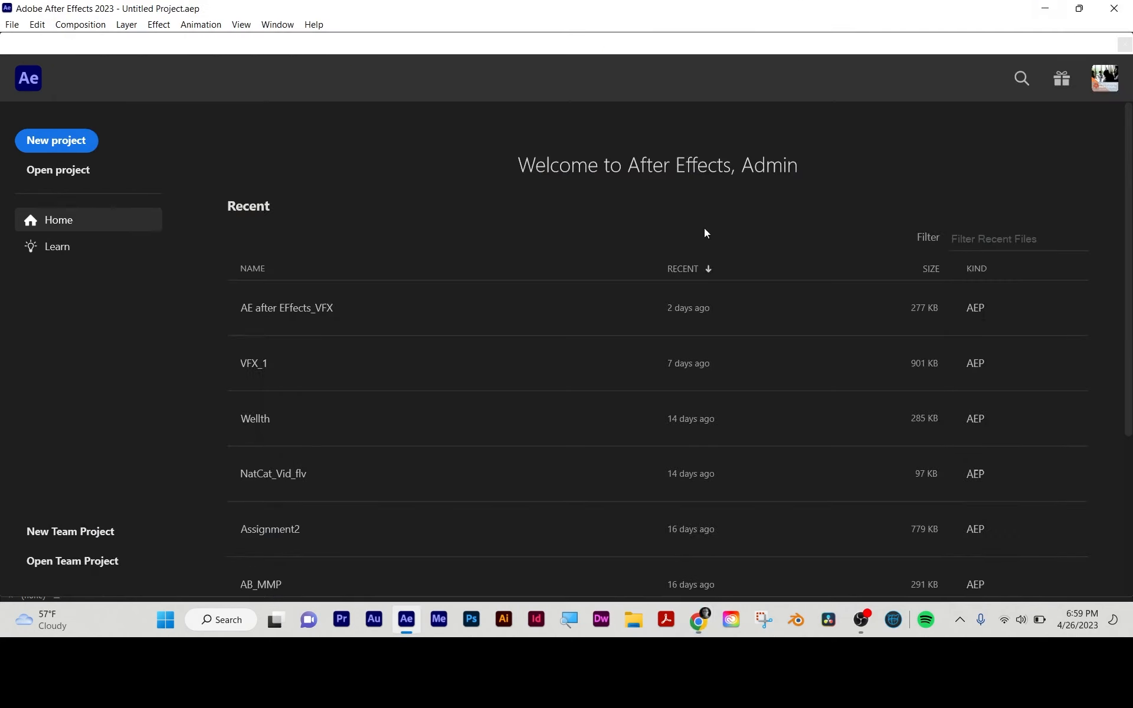
left_click(53, 142)
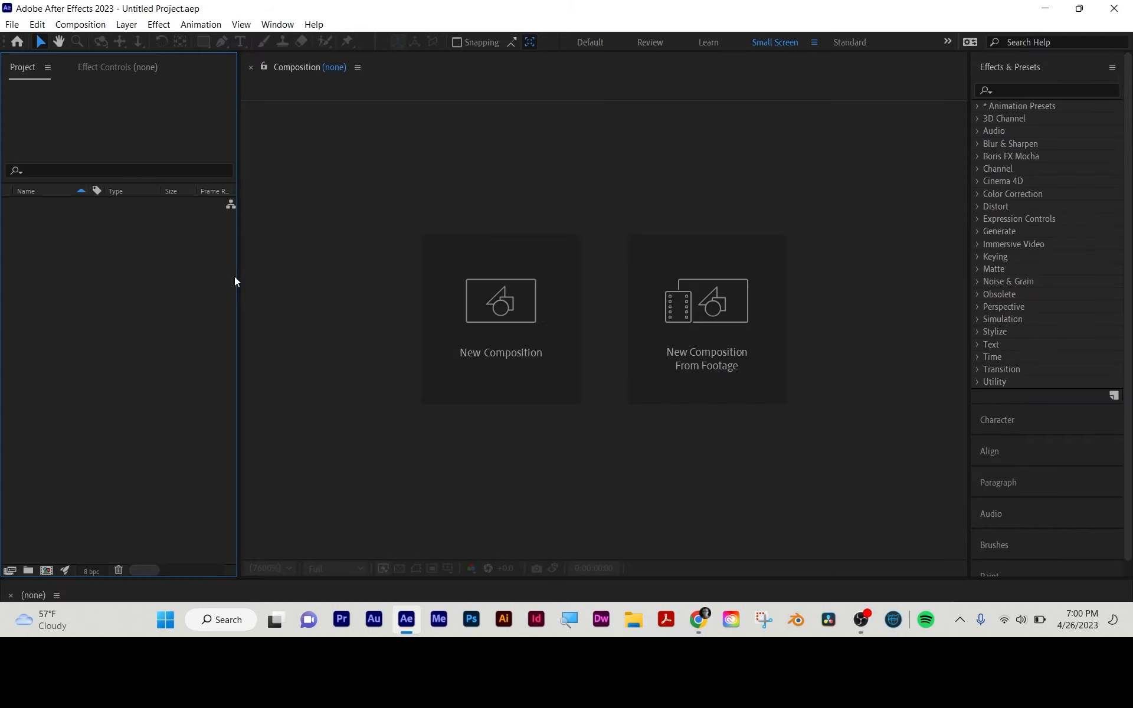
left_click(181, 571)
left_click_drag(188, 579, 210, 432)
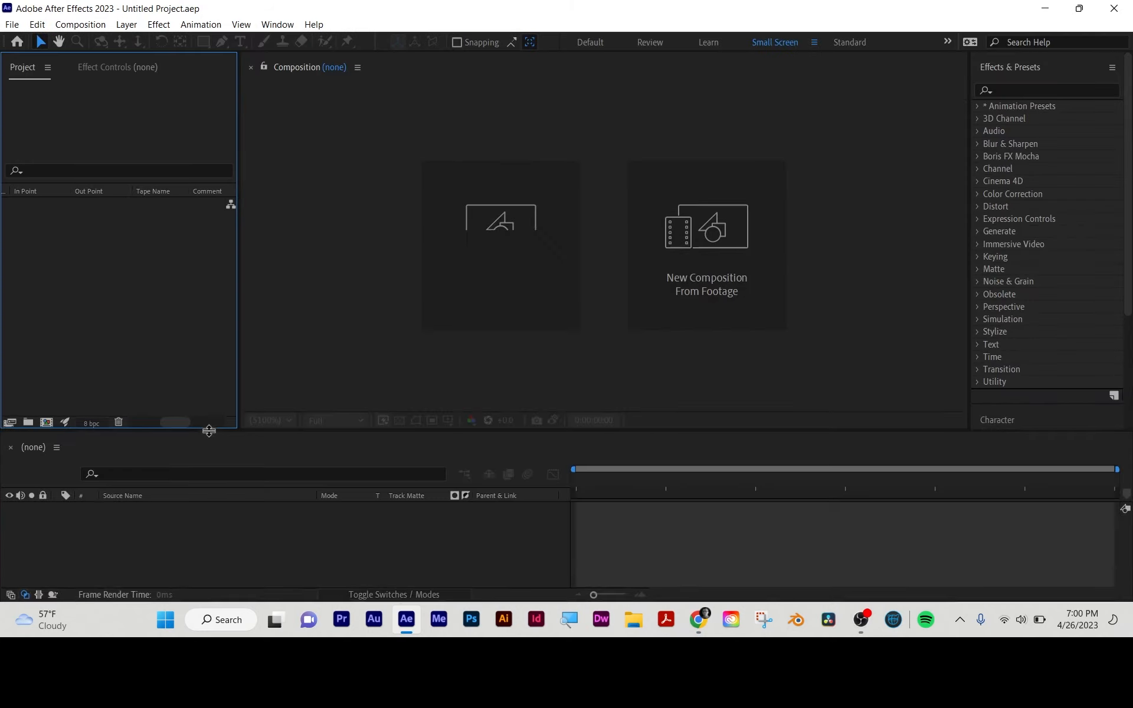
Import the saved istockphoto watercolor JPEG from the Desktop into the project
double_click(169, 277)
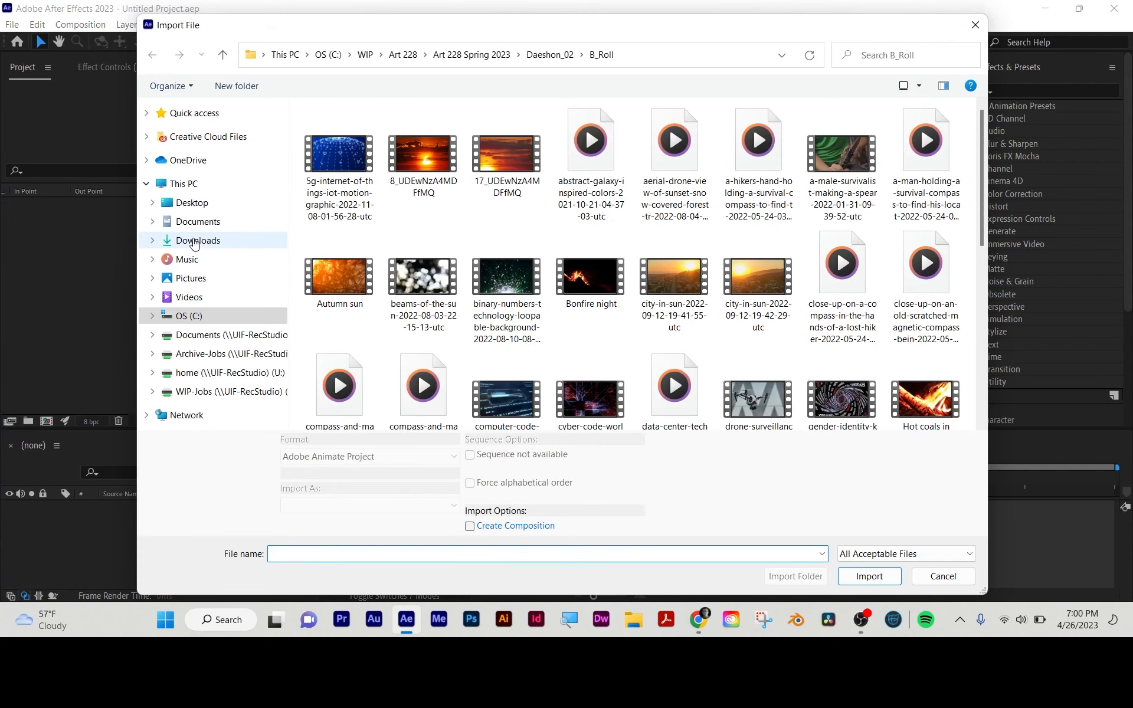
left_click(197, 240)
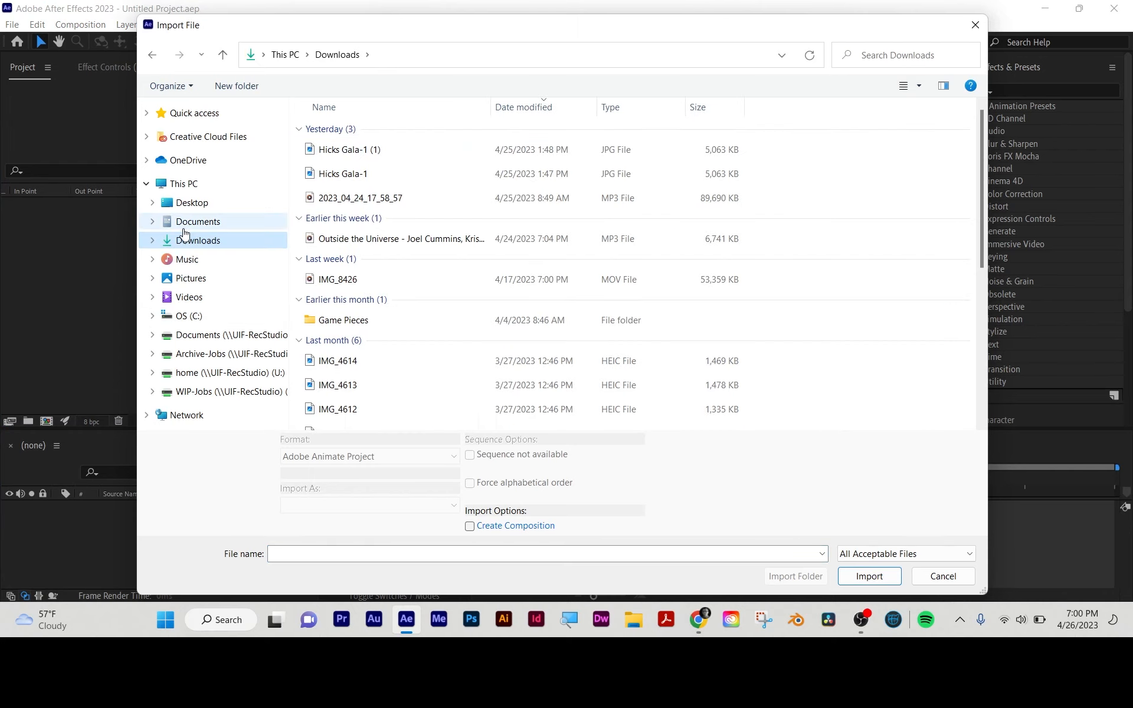
left_click(192, 204)
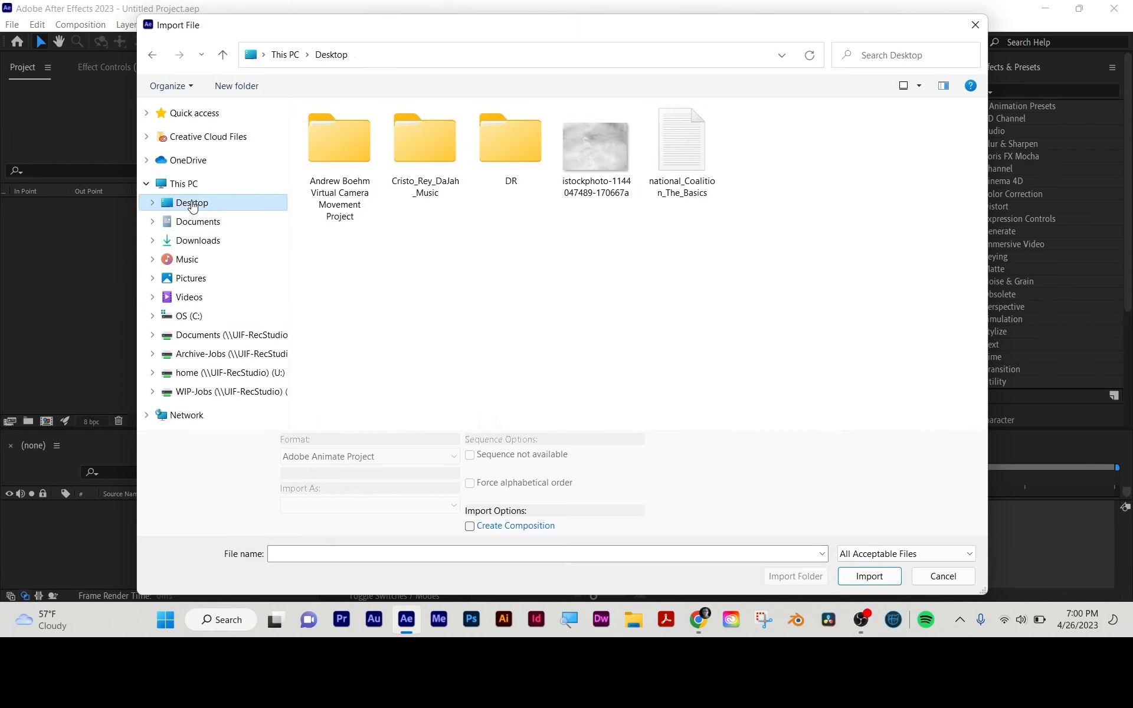
double_click(600, 141)
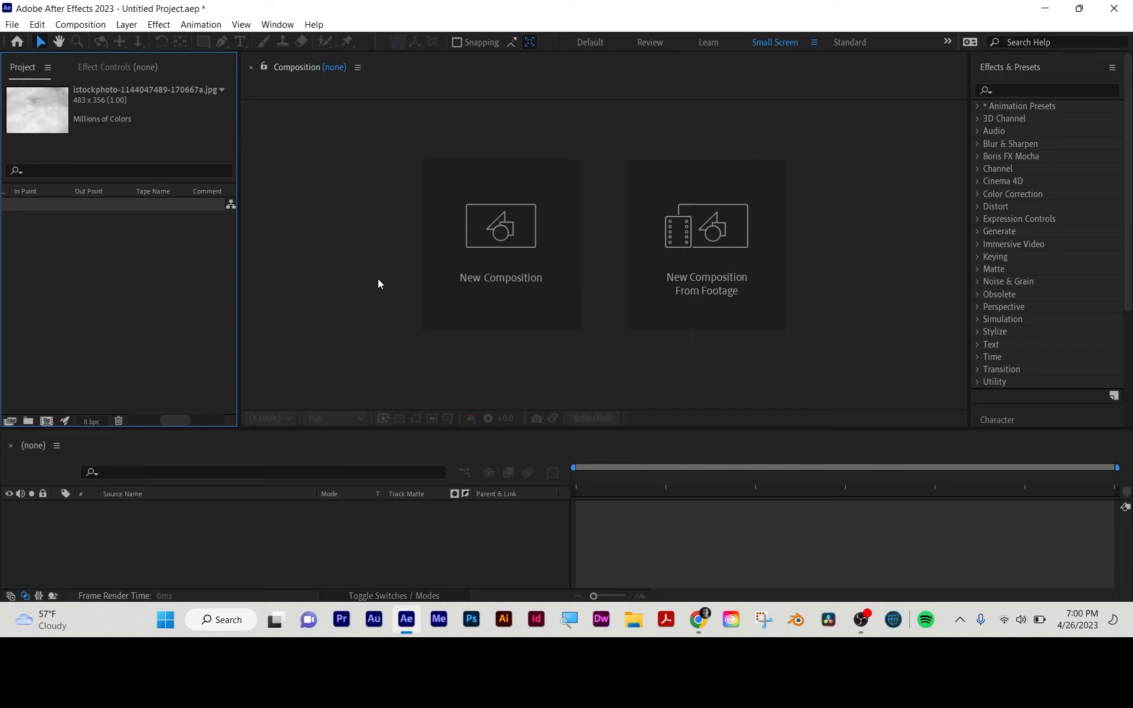
left_click(81, 277)
left_click_drag(172, 414, 99, 419)
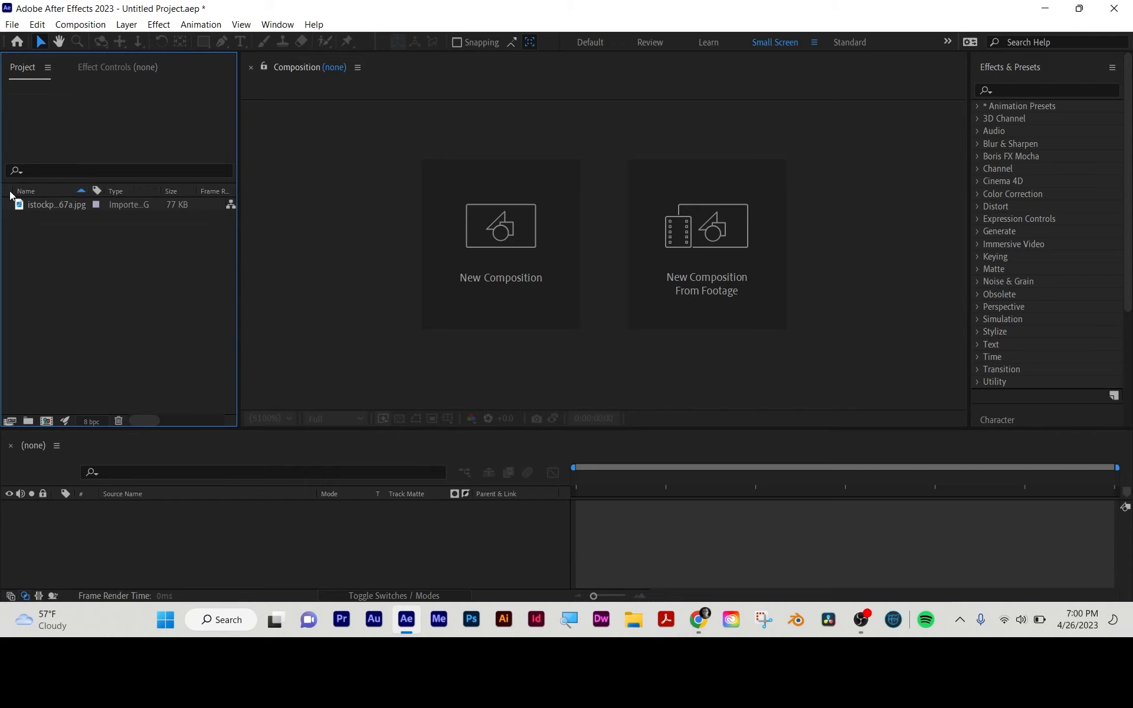
Create a one-minute HD 1920x1080, 24 fps composition named Comp 1 and add the watercolor image to it as a layer
left_click(46, 421)
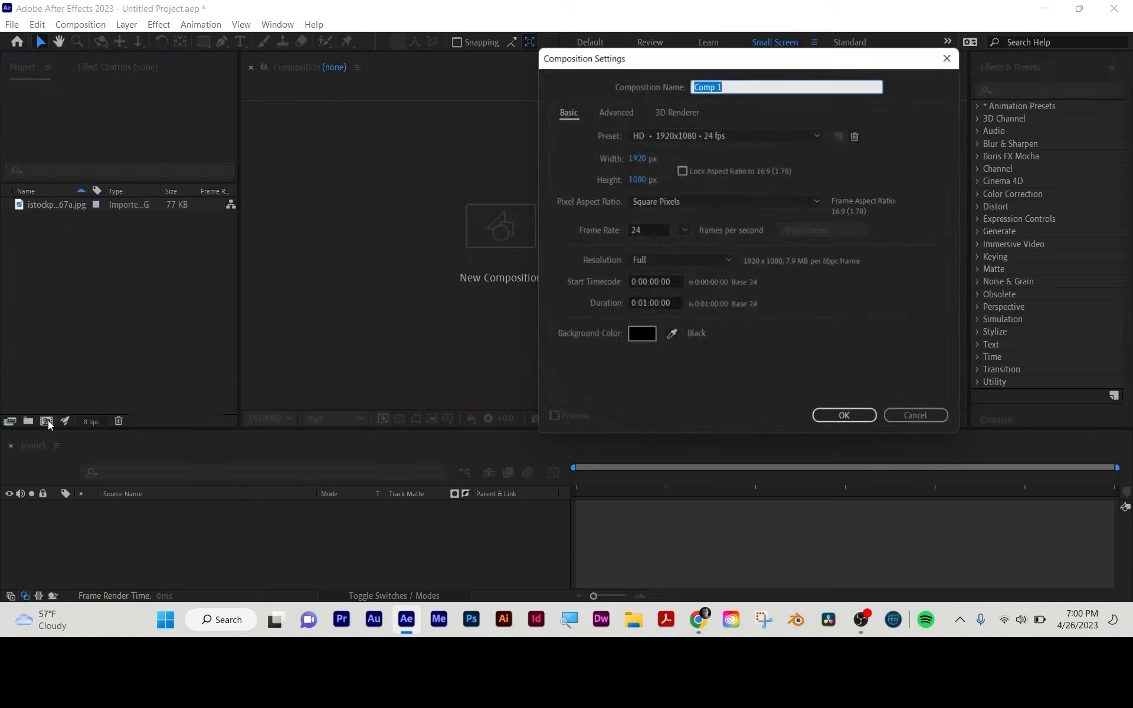
key("Return")
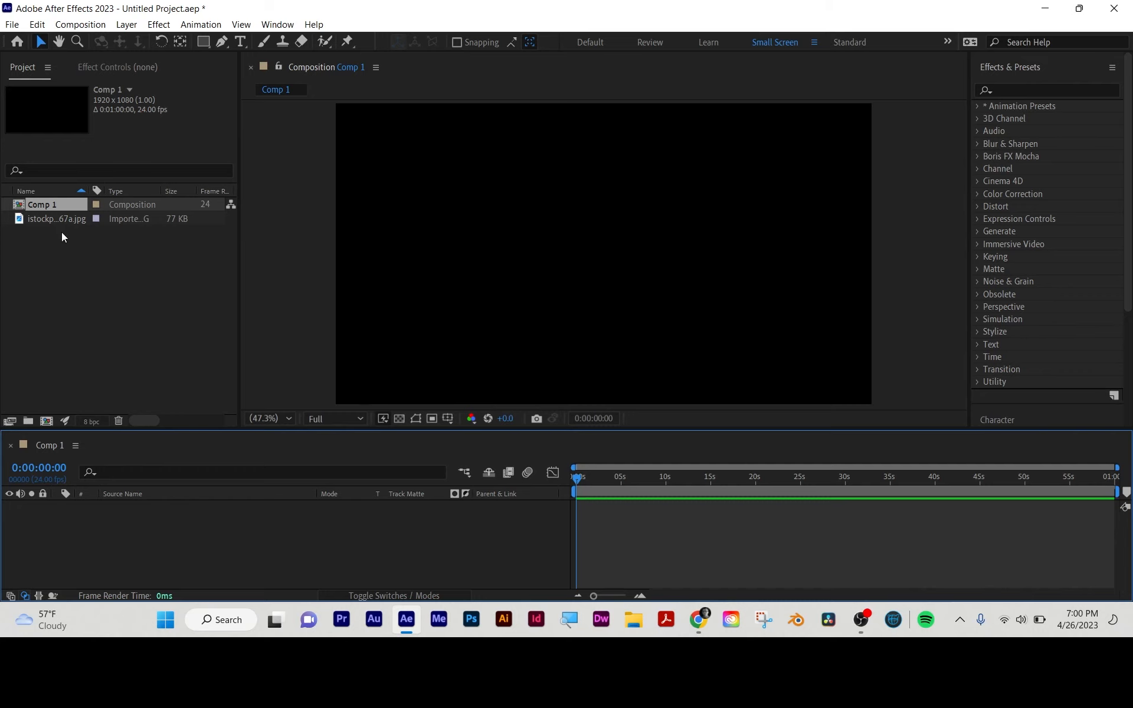
left_click(46, 219)
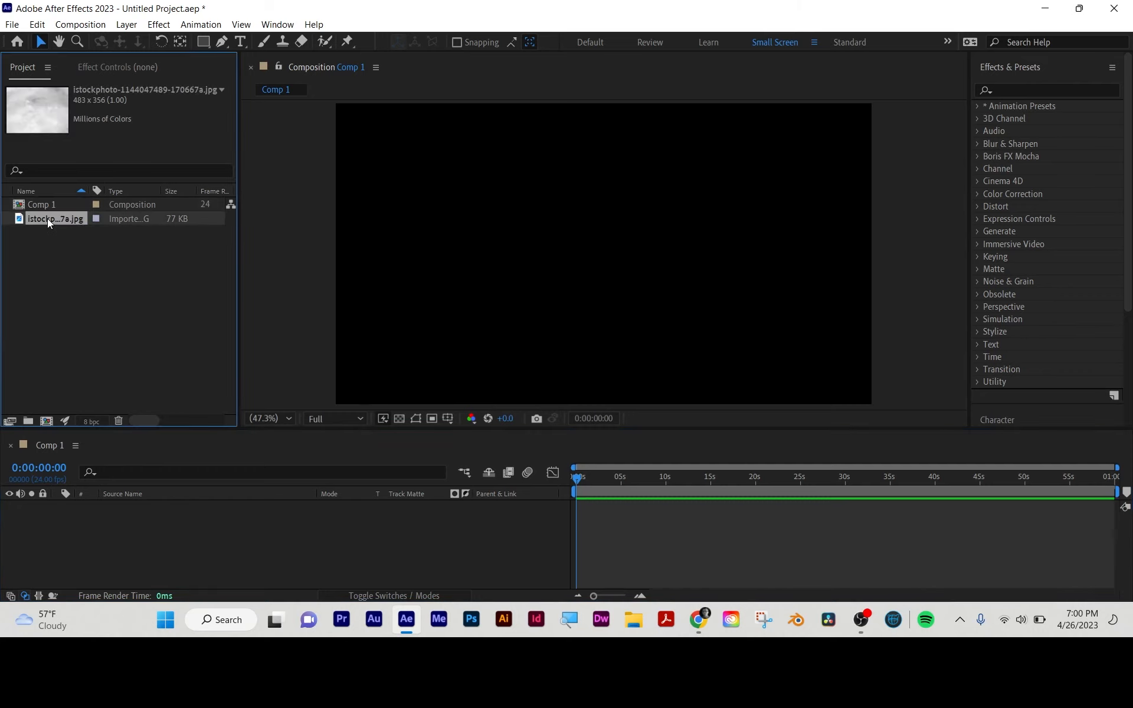
left_click_drag(156, 567, 155, 568)
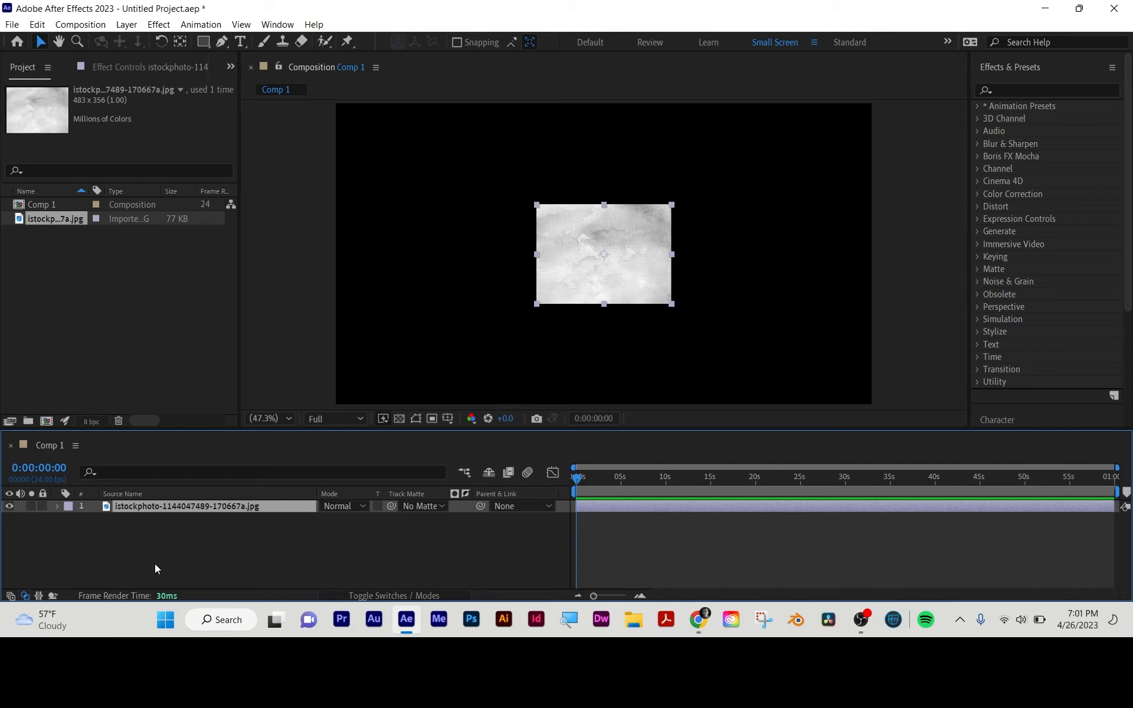
Scale the watercolor layer up to 419% so that it covers the whole composition frame
key("s")
left_click_drag(364, 518, 698, 506)
scroll(762, 257, "down", 3)
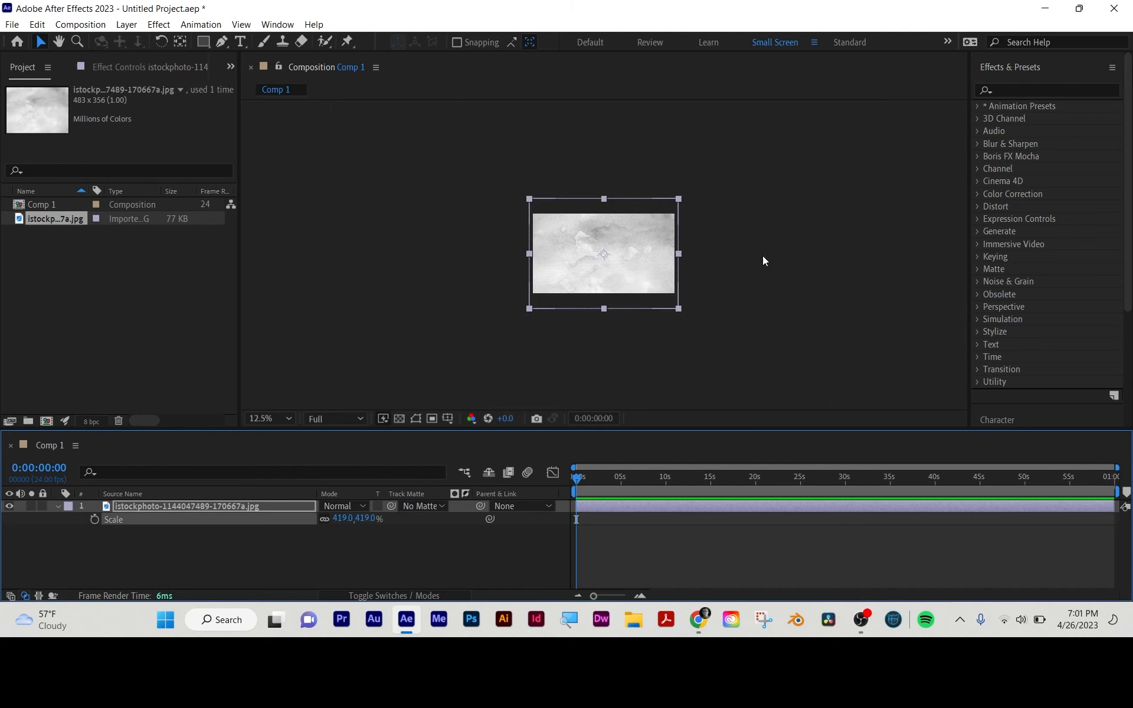
scroll(656, 263, "up", 1)
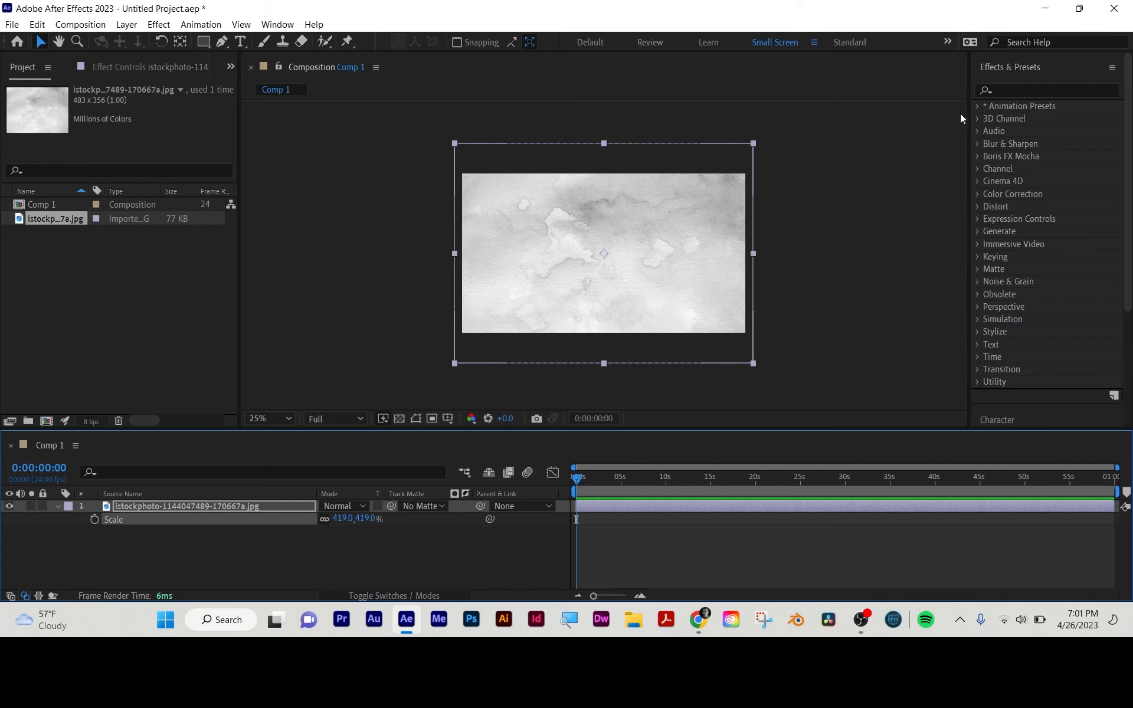
Find the Tint color correction effect and apply it to the watercolor layer
left_click(1014, 92)
type("tint")
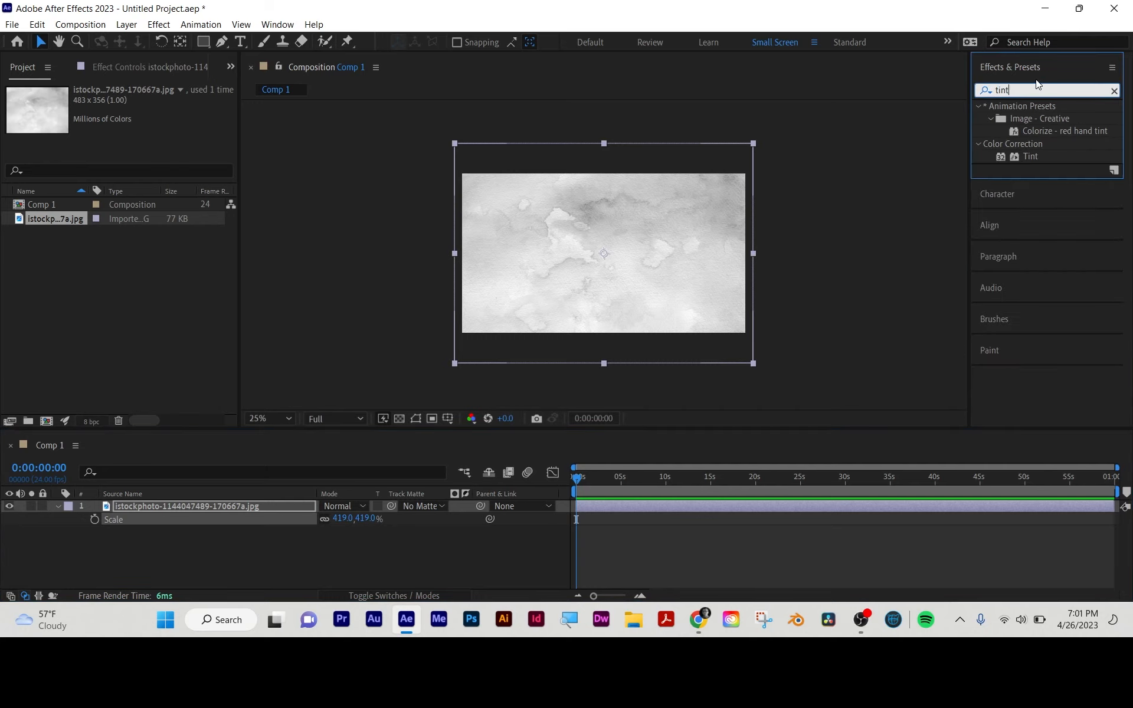
left_click_drag(1029, 155, 716, 509)
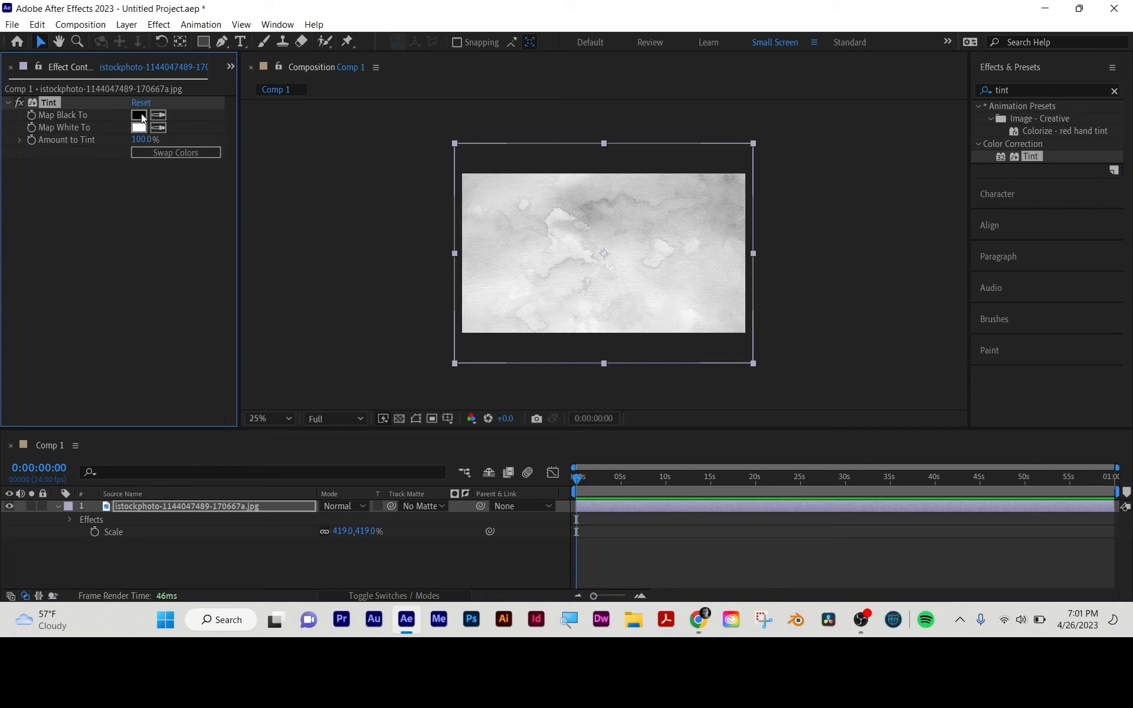
Map the tint's black to the saturated blue 0F03ED
left_click(141, 115)
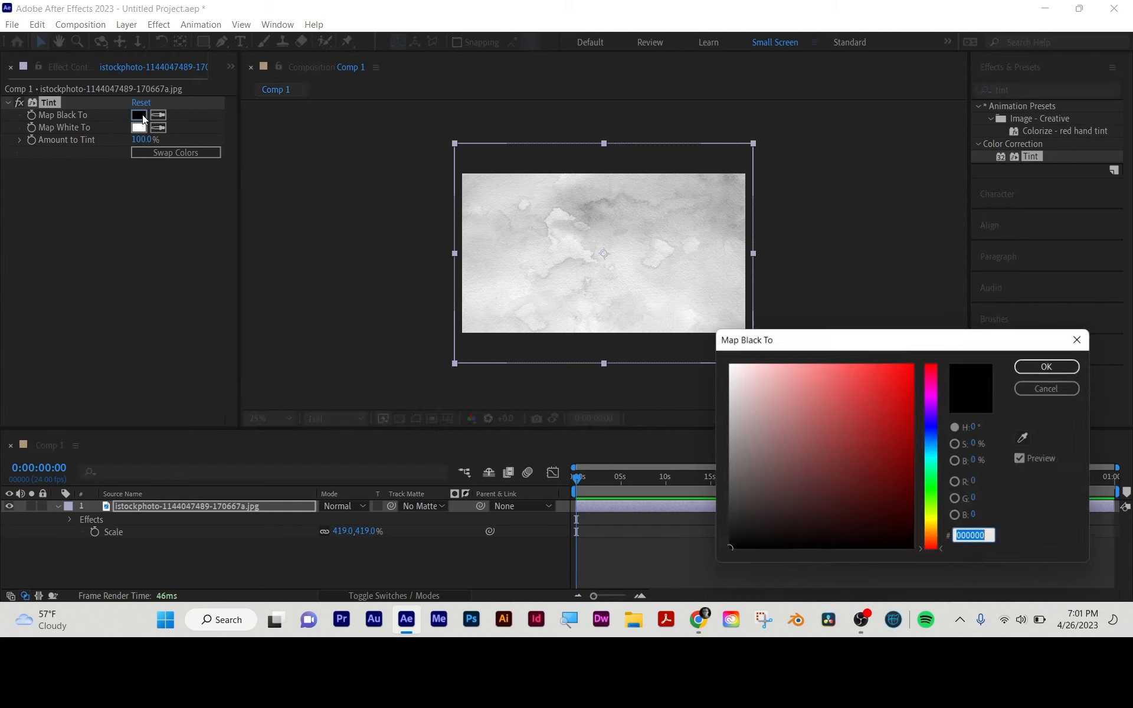
left_click(937, 426)
left_click(911, 375)
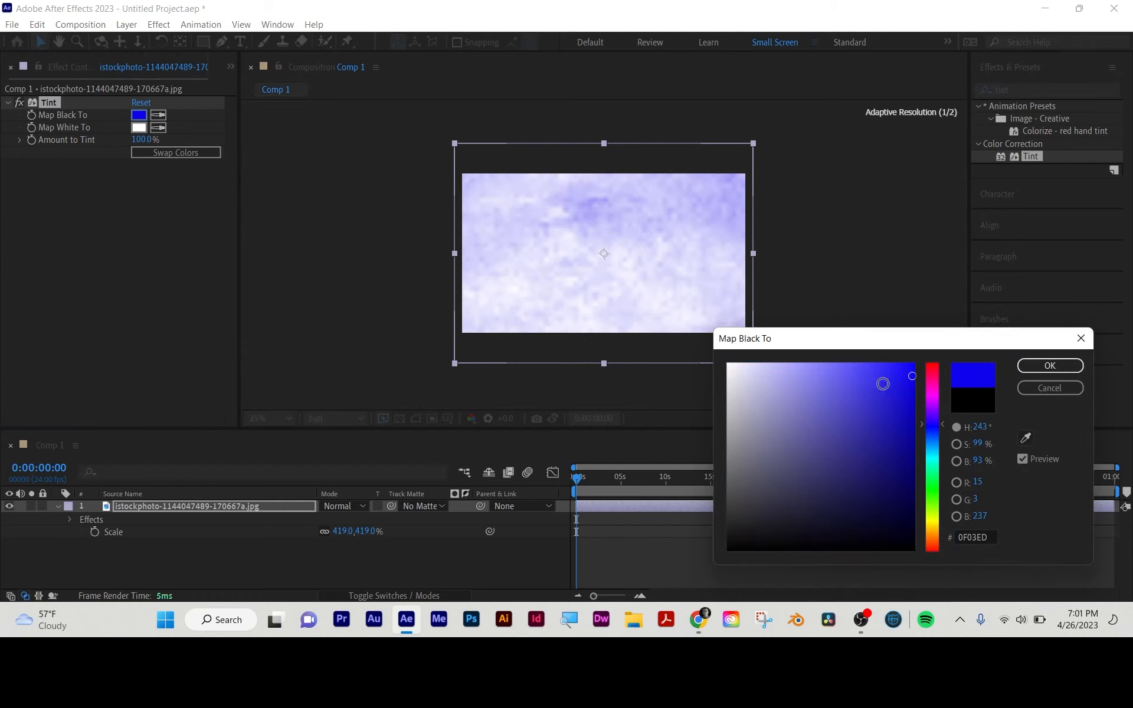
left_click(1030, 365)
scroll(607, 256, "up", 2)
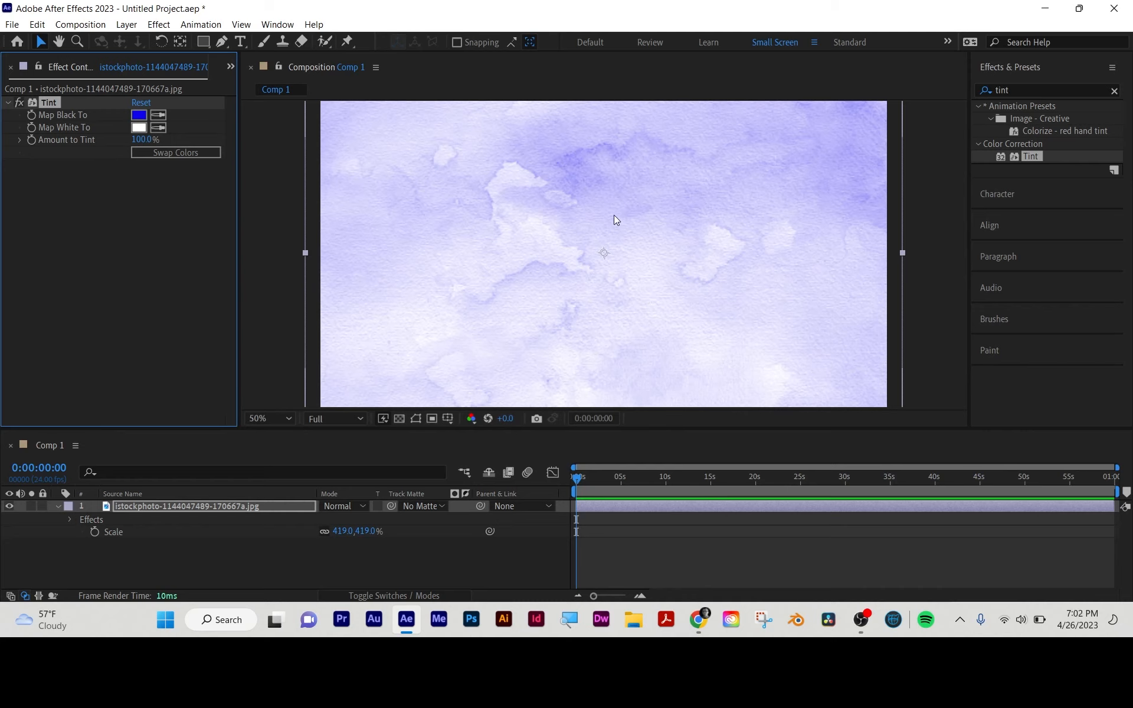
Map the tint's white to the orange F49900
left_click(143, 130)
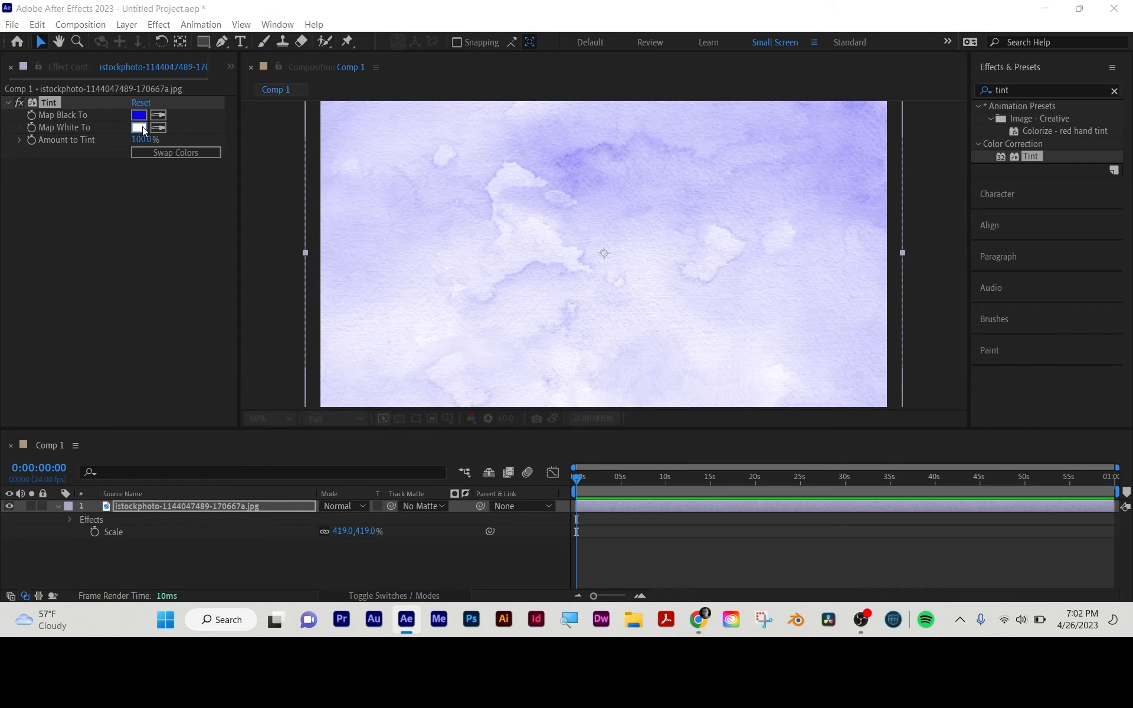
left_click_drag(932, 533, 932, 524)
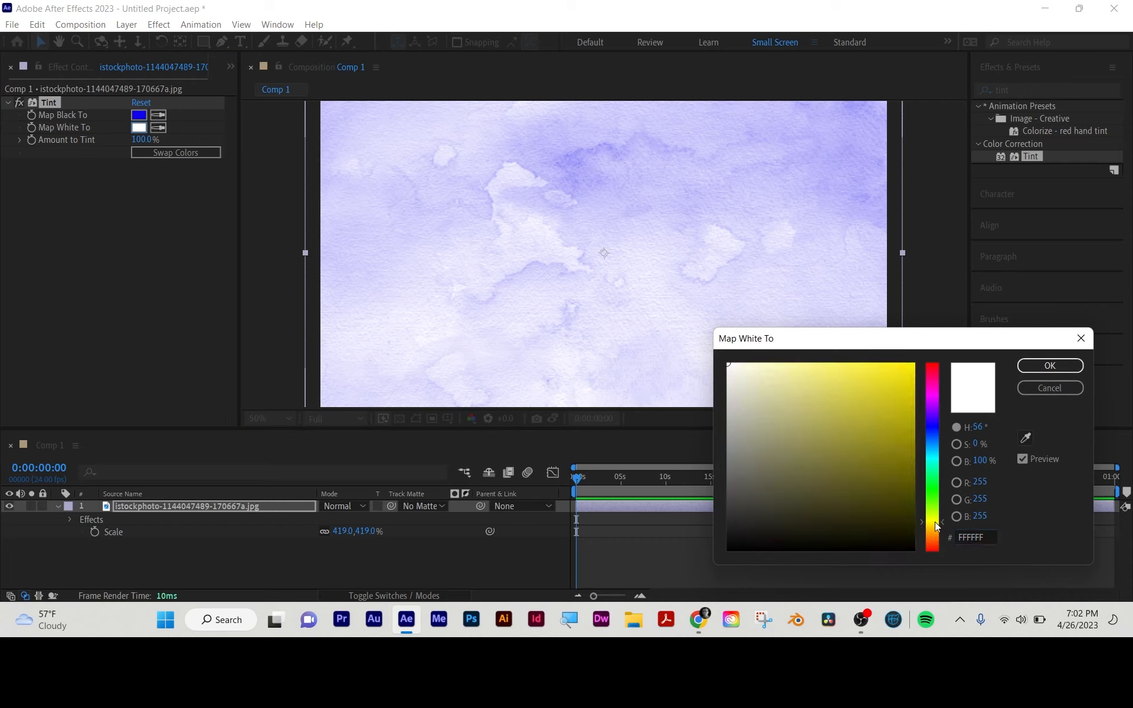
left_click_drag(890, 455, 920, 374)
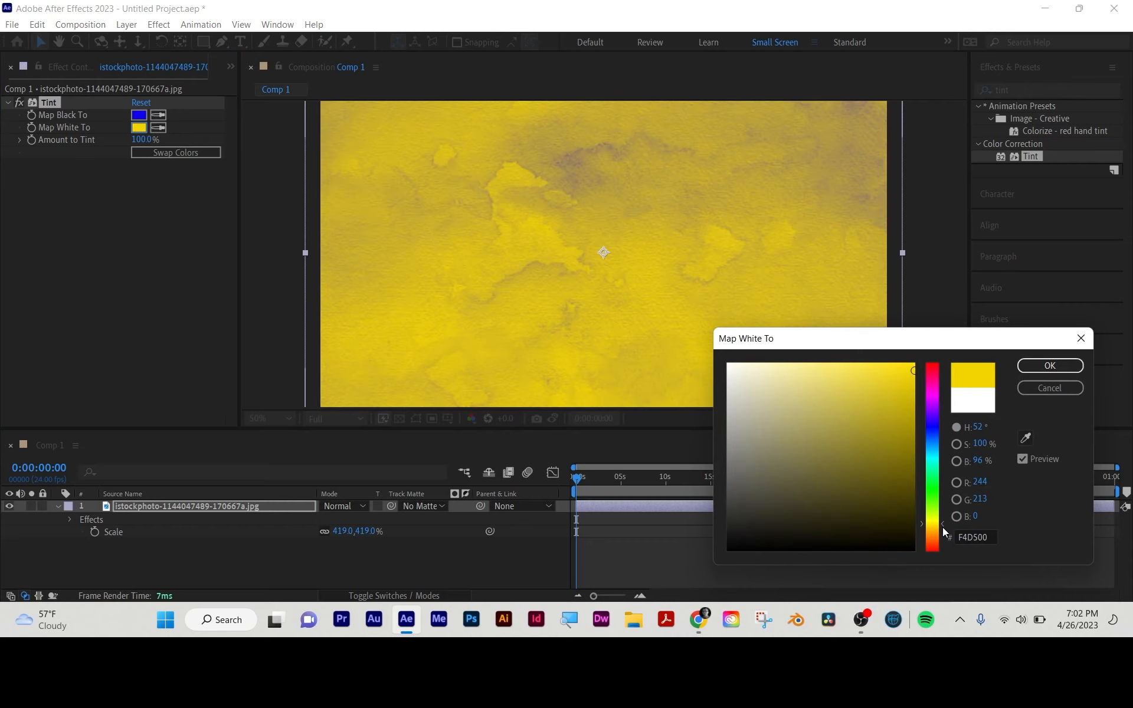
left_click_drag(946, 524, 948, 532)
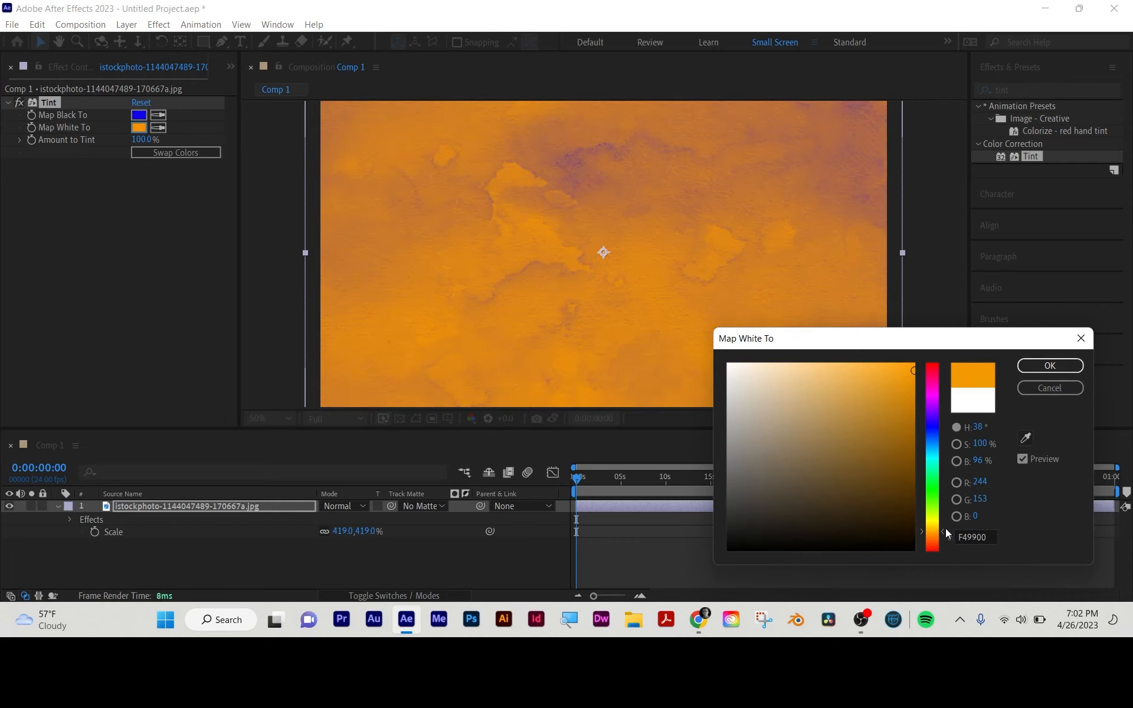
left_click(1053, 365)
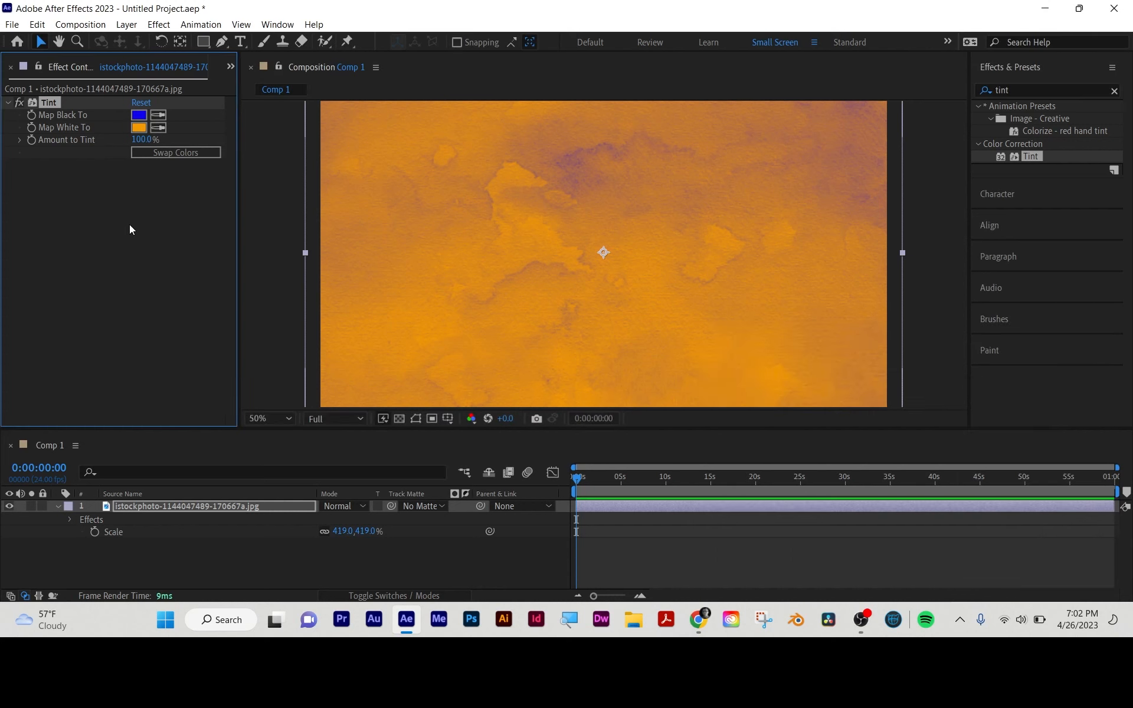
Try varying the Amount to Tint, and undo the tint changes back to the original black and white mapping
left_click_drag(140, 139, 204, 143)
left_click(184, 231)
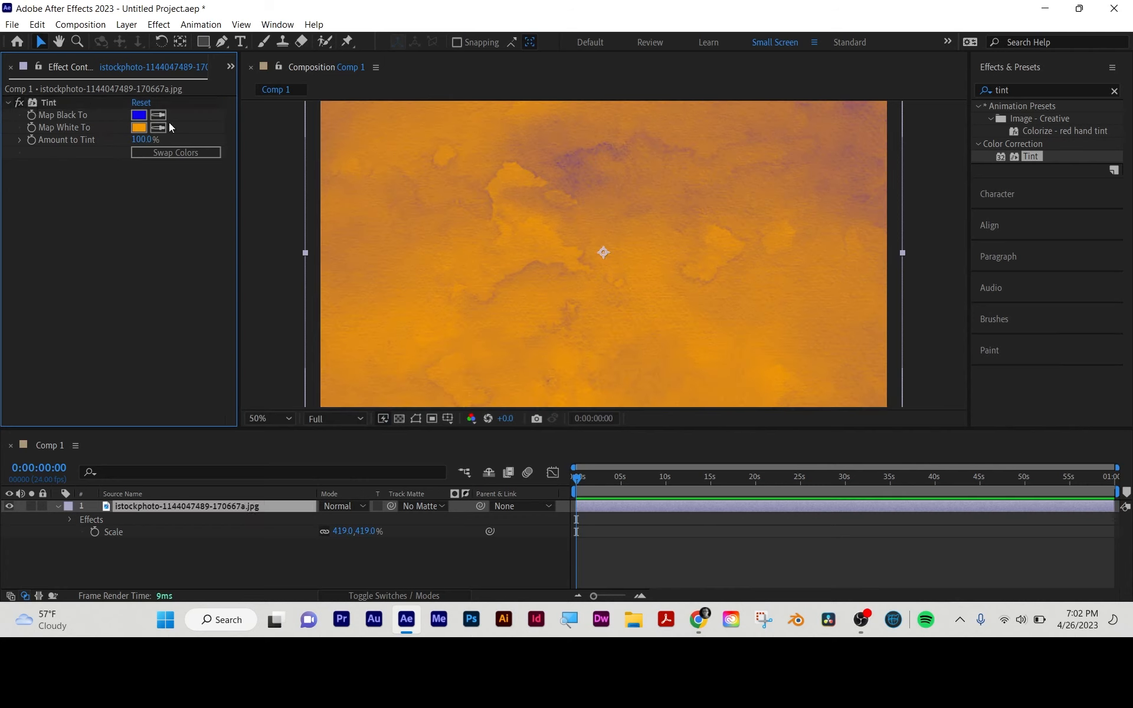
key("ctrl+z")
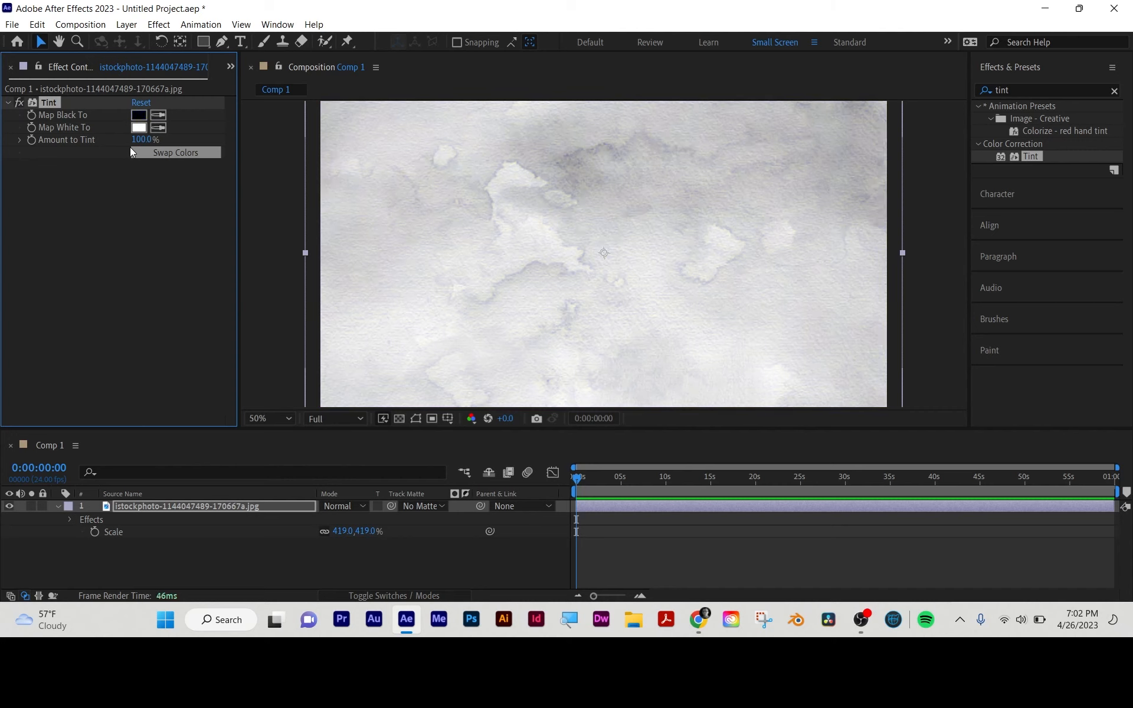
Map the tint's black to a fully saturated blue-violet and switch the Tint effect off
left_click(139, 114)
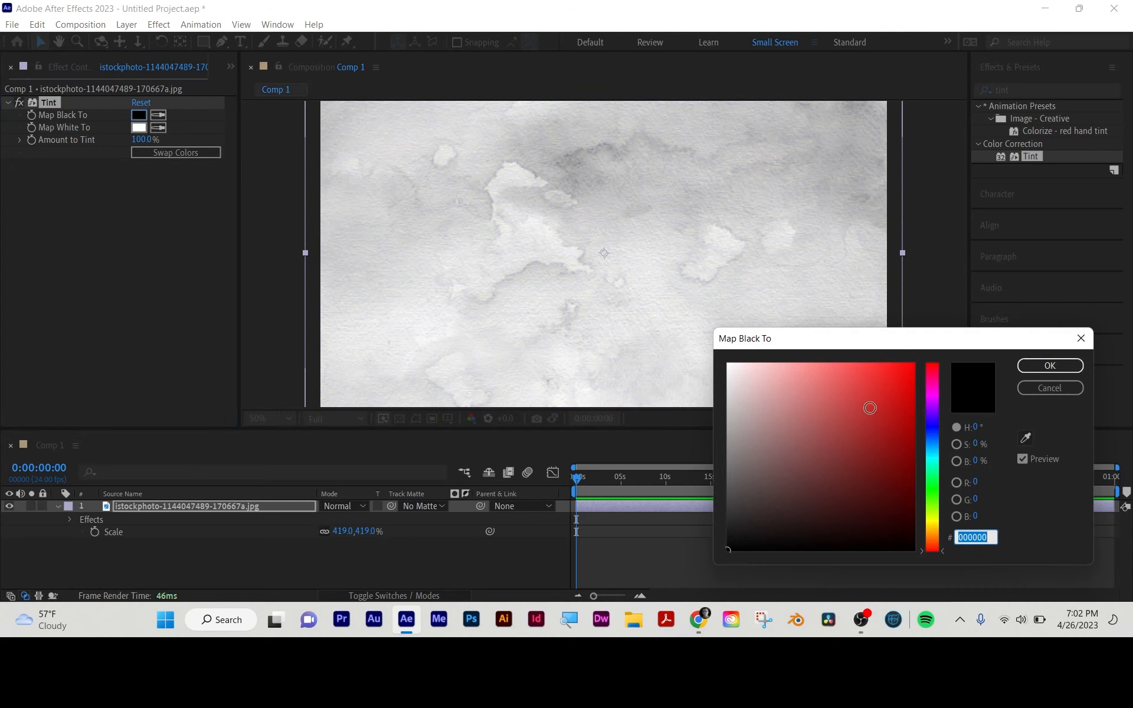
left_click(932, 417)
left_click(912, 363)
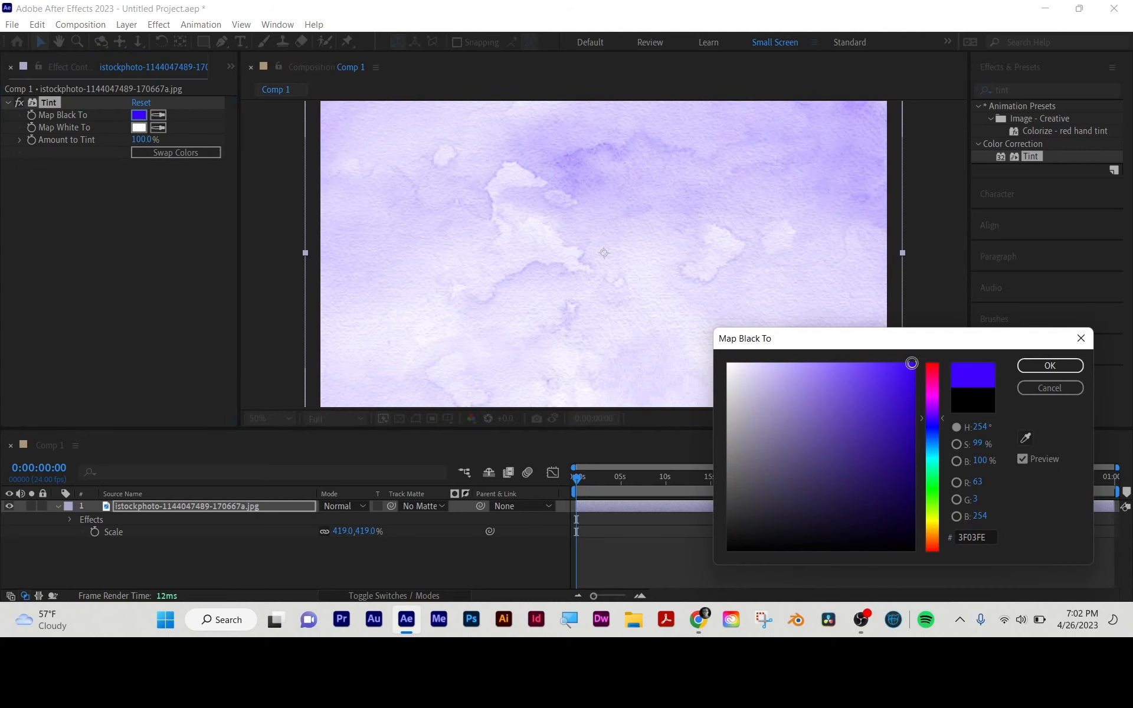
mouse_move(912, 363)
left_mouse_down()
mouse_move(913, 473)
mouse_move(918, 361)
left_mouse_up()
left_click(1050, 365)
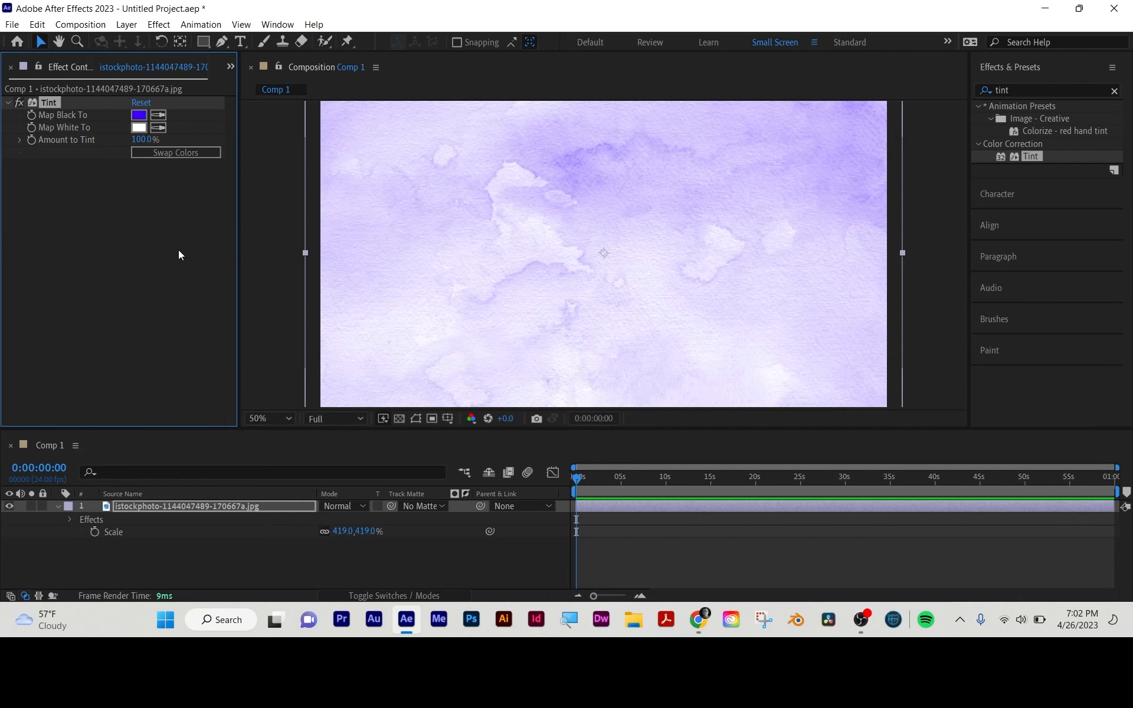
left_click(32, 103)
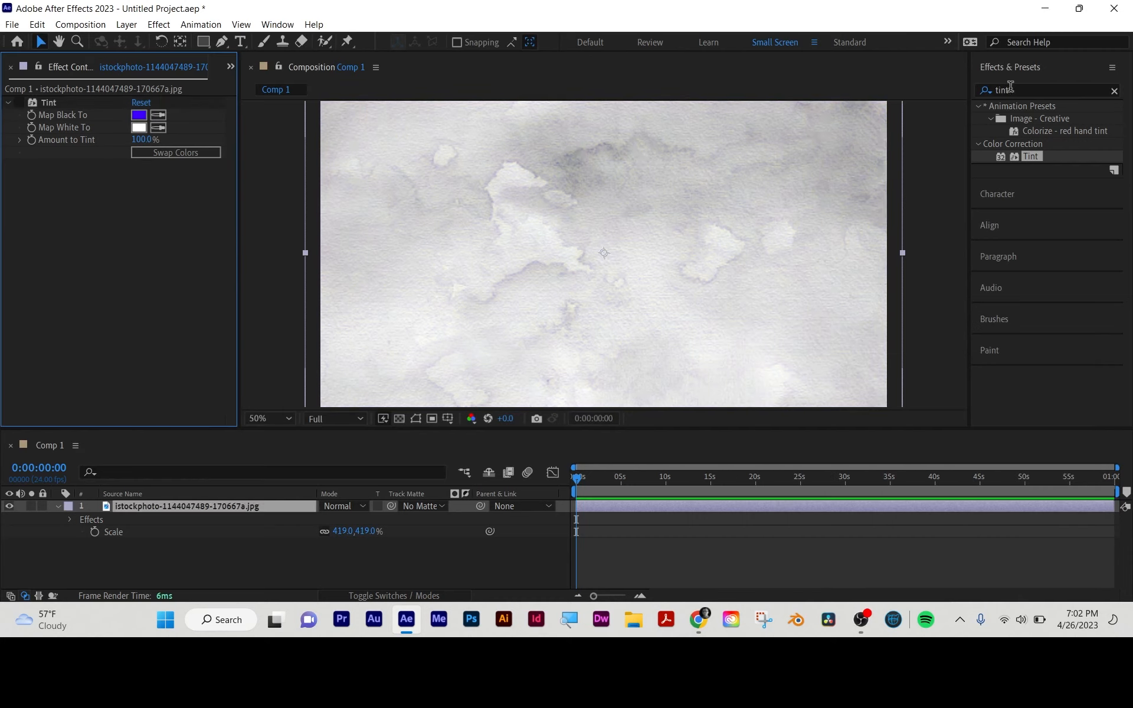
Search the effects for "color" and apply the Colorama color correction effect to the watercolor layer
left_click(1010, 88)
type("c")
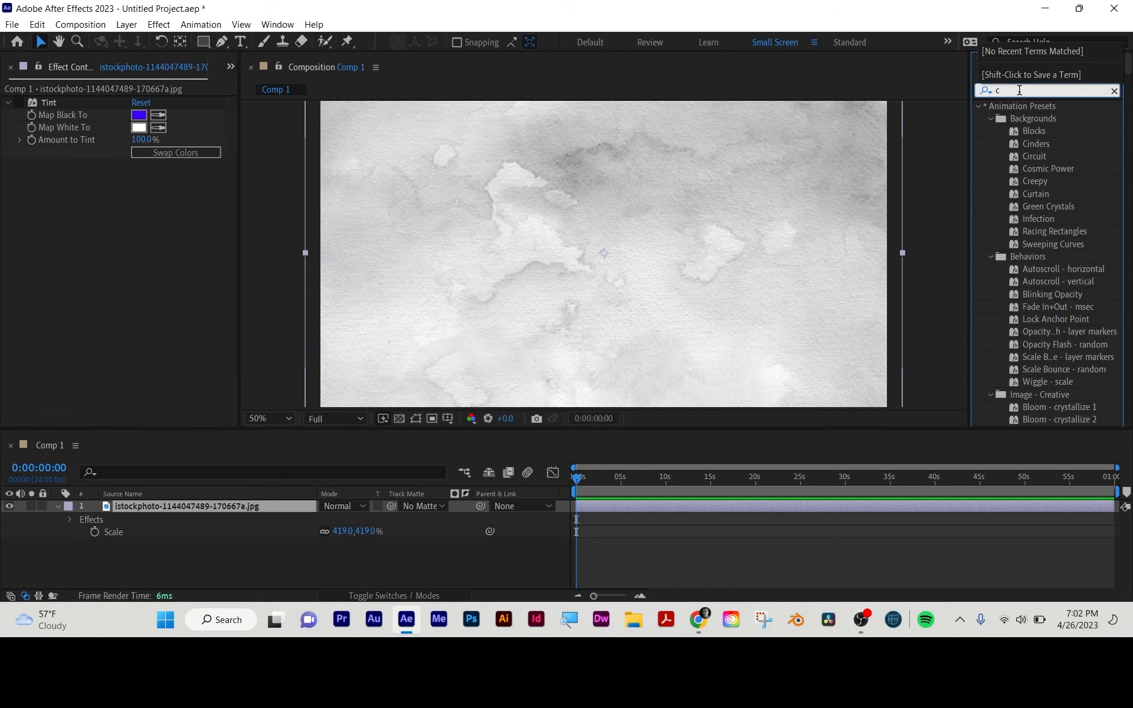
type("olorr")
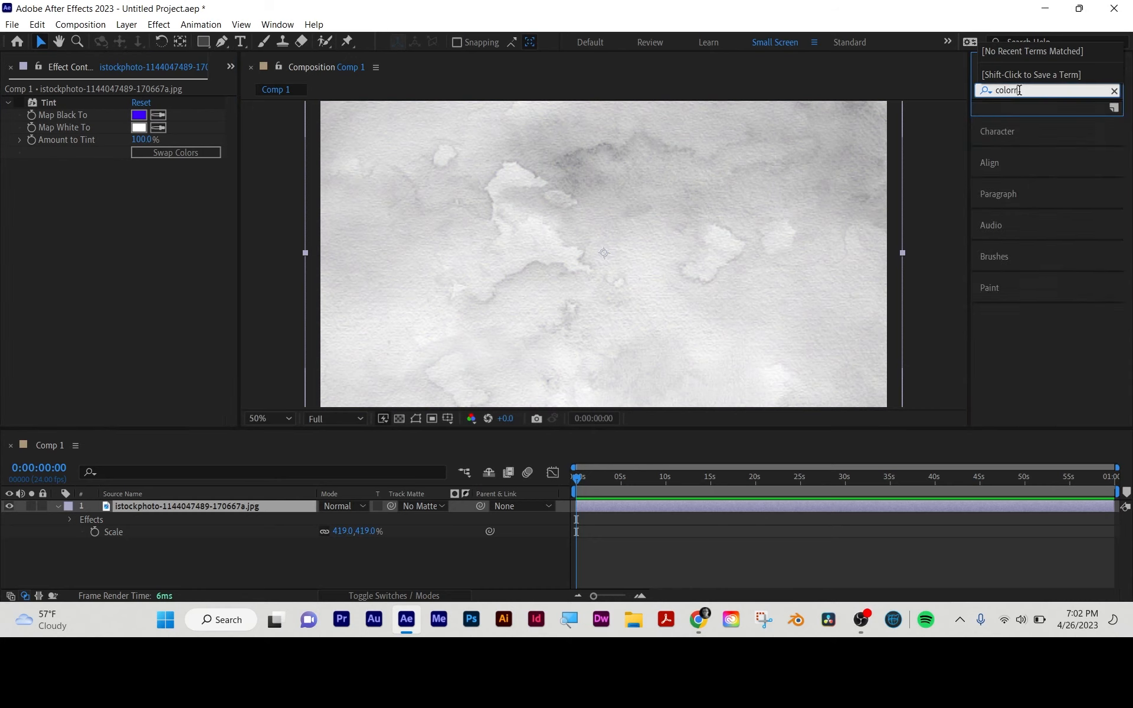
key("BackSpace")
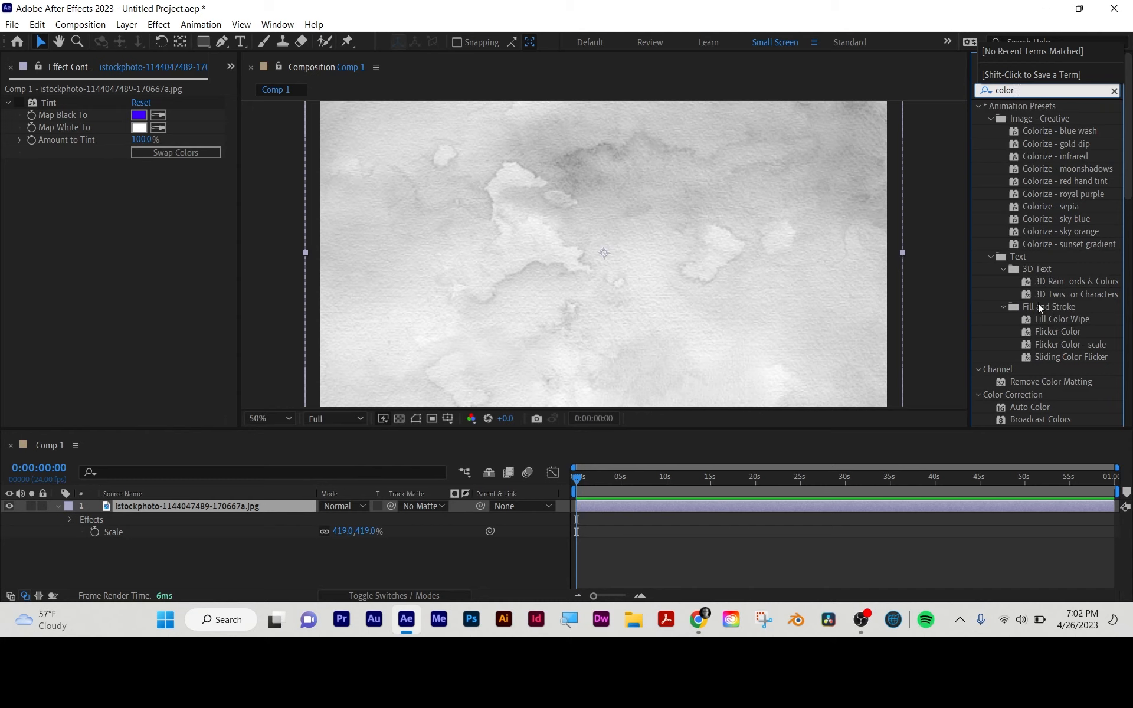
scroll(1040, 306, "down", 7)
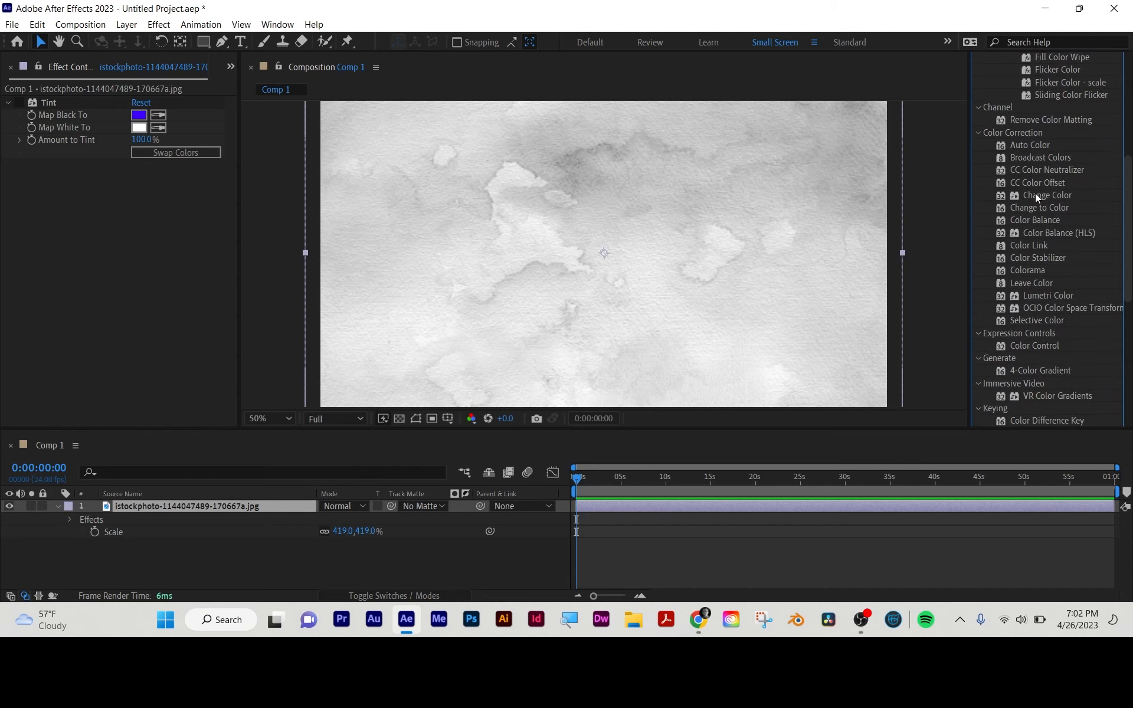
left_click(1031, 263)
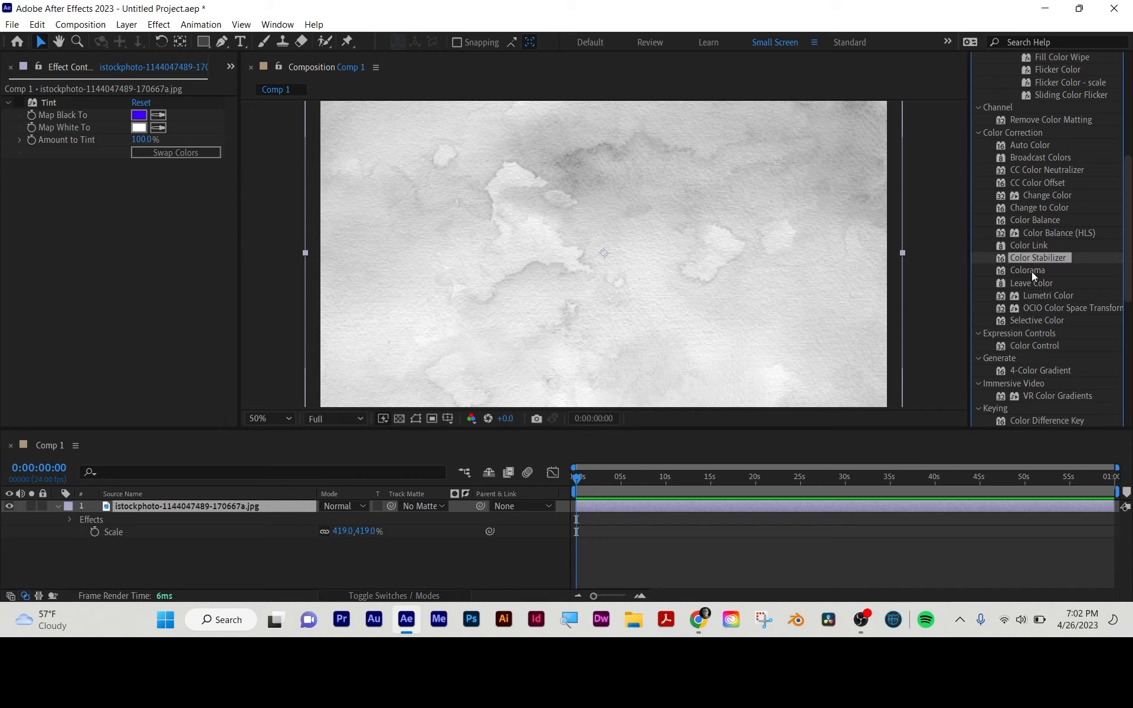
left_click_drag(1032, 272, 738, 511)
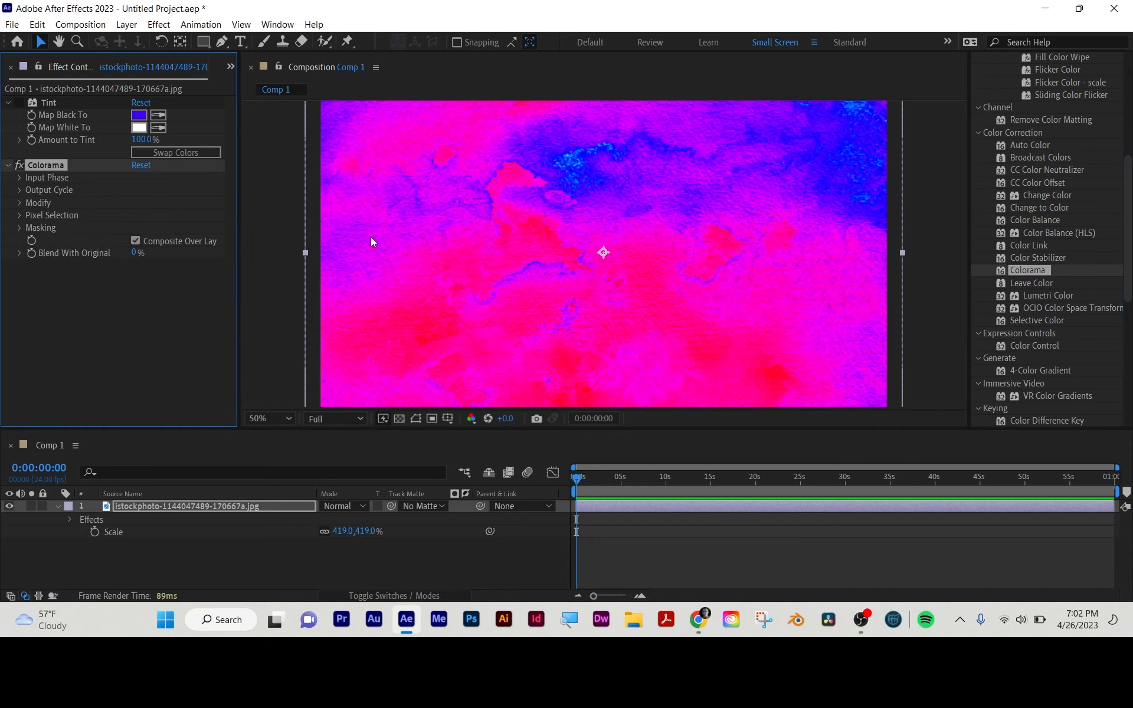
Examine Colorama's Output Cycle, Modify and Input Phase settings, including the Get Phase From options
left_click(20, 189)
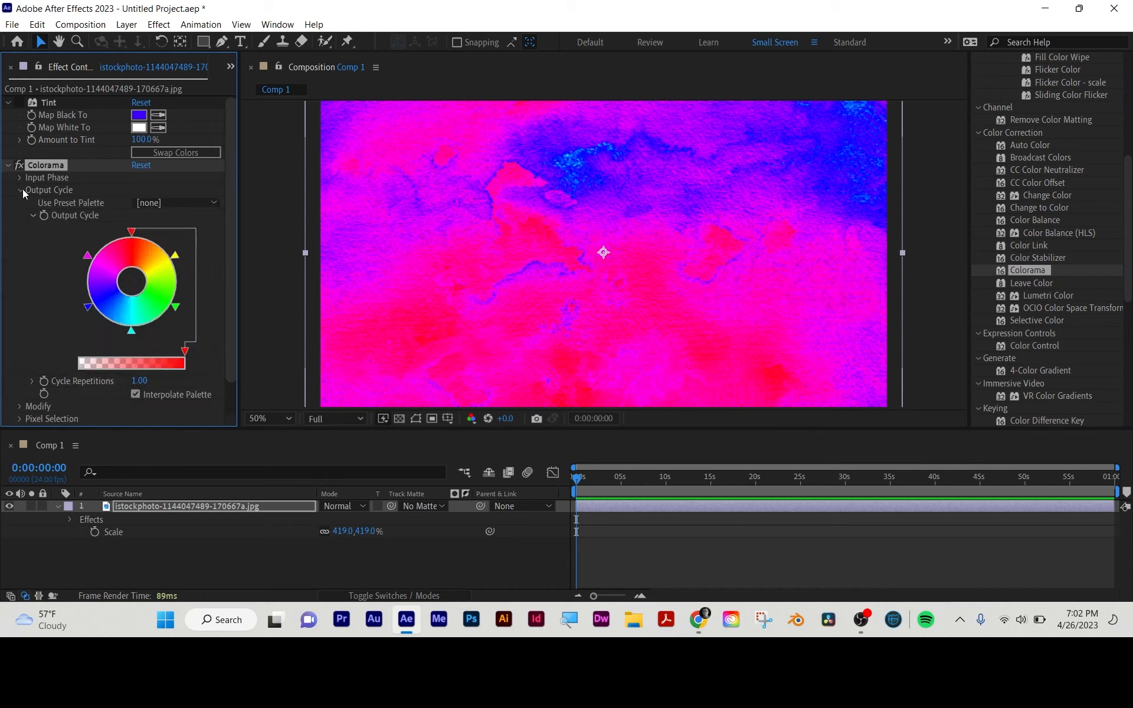
left_click(20, 189)
left_click(22, 202)
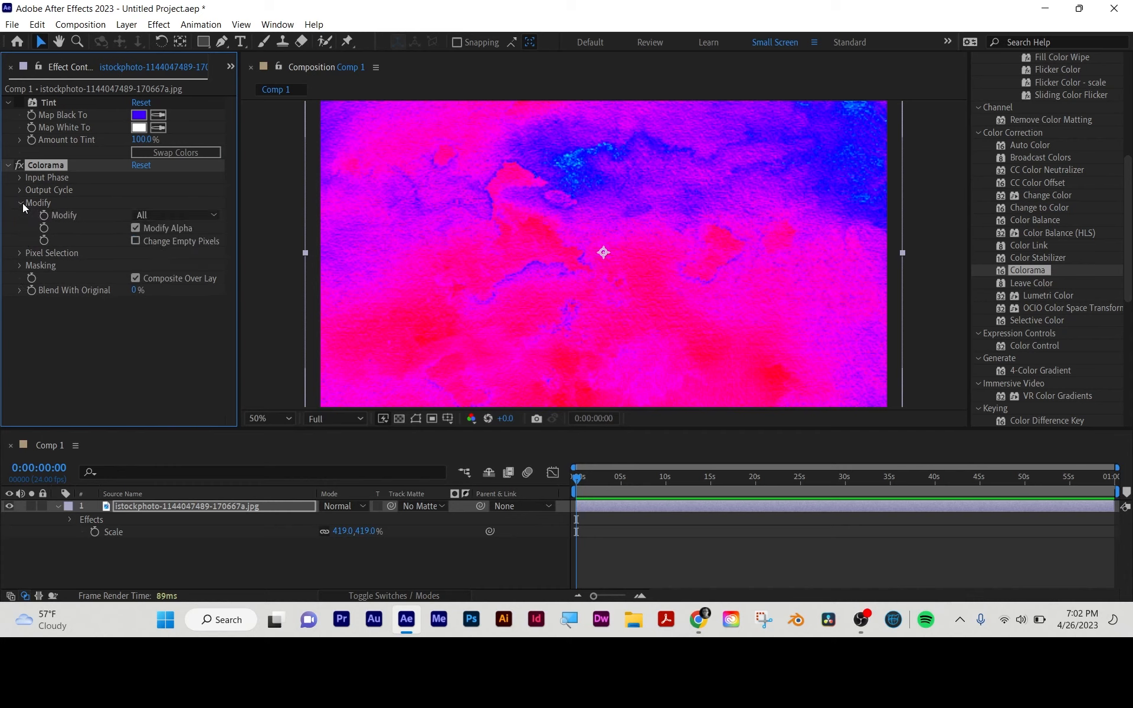
left_click(21, 202)
left_click(21, 177)
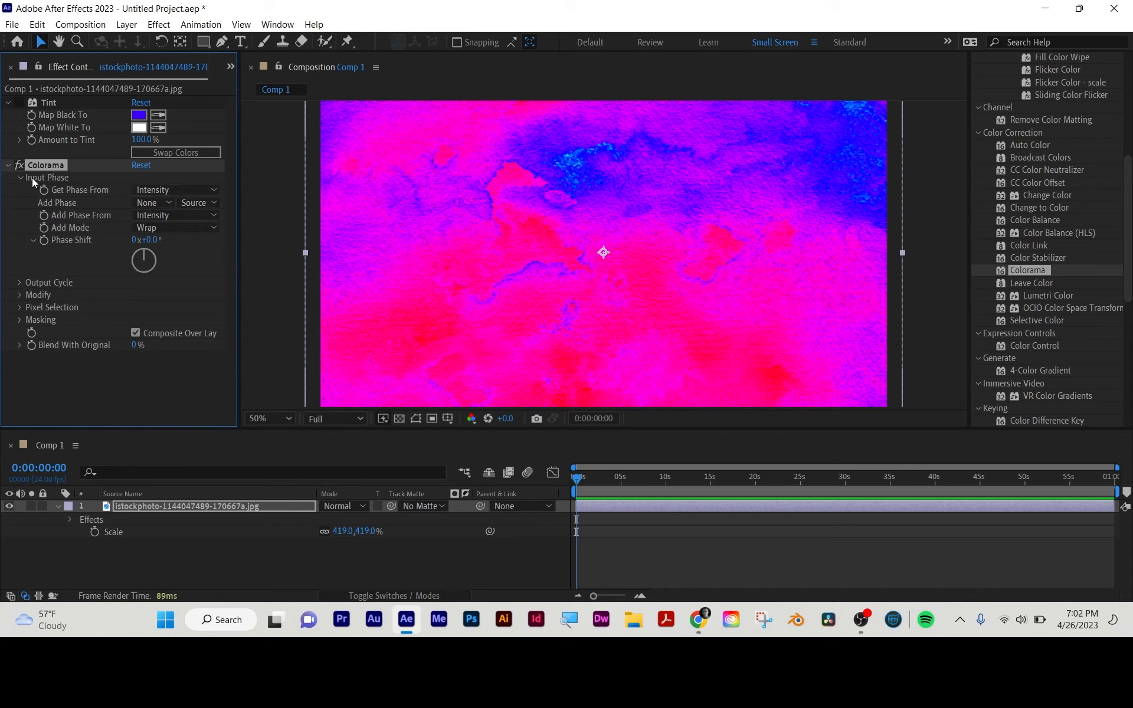
left_click(178, 189)
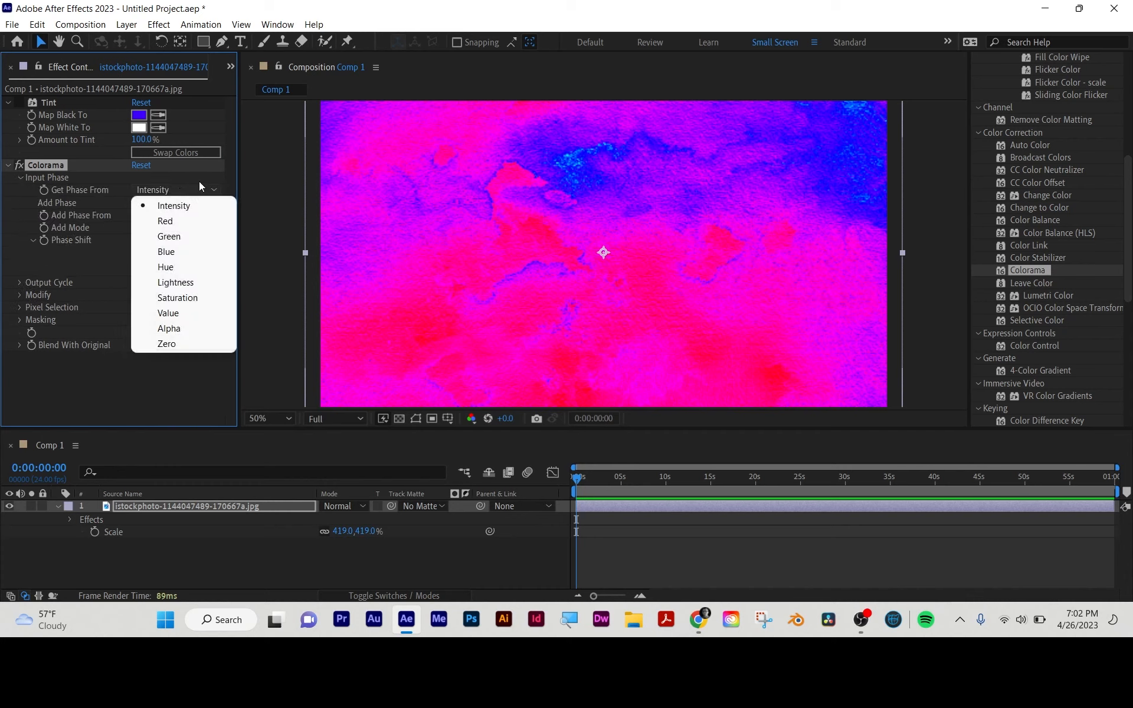
left_click(204, 176)
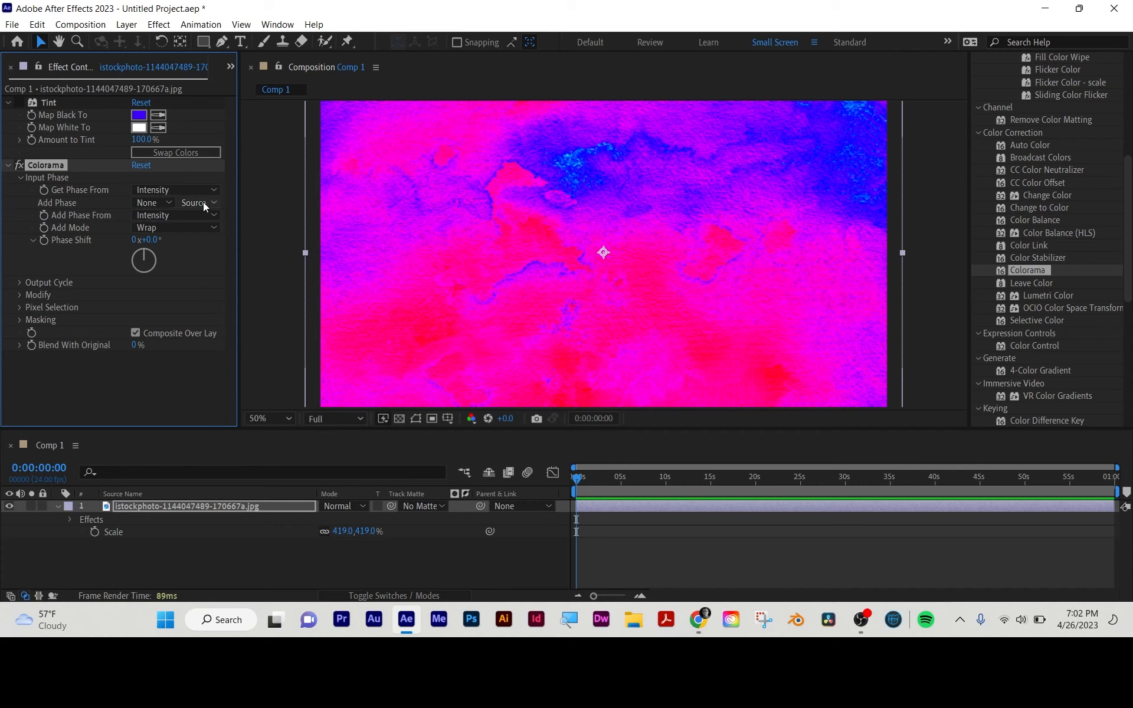
Try the Ramp Blue preset palette in Colorama's Output Cycle
left_click(19, 283)
scroll(115, 291, "down", 2)
scroll(48, 285, "down", 2)
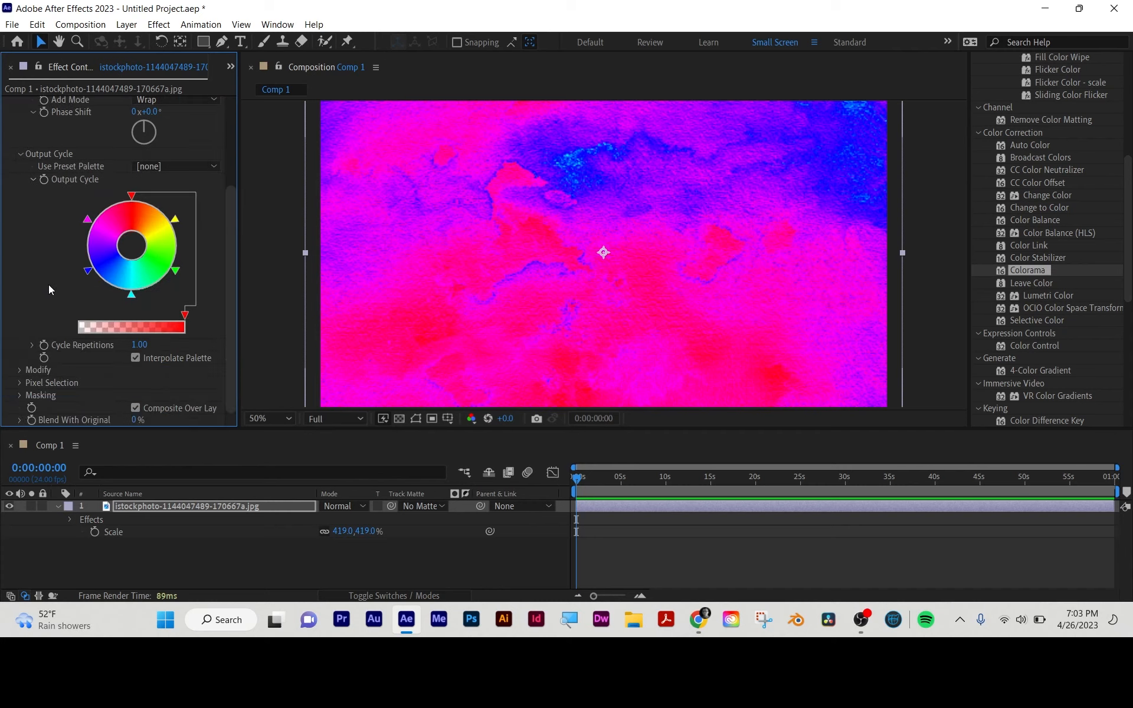
left_click(172, 166)
left_click(236, 172)
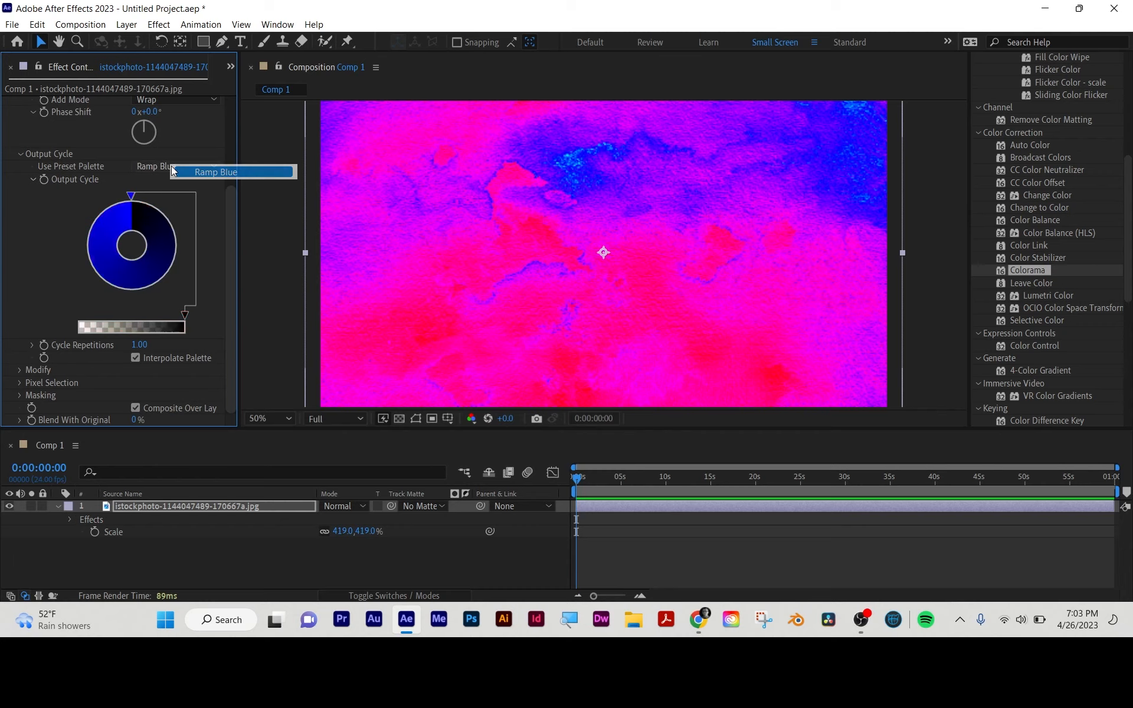
scroll(115, 171, "up", 4)
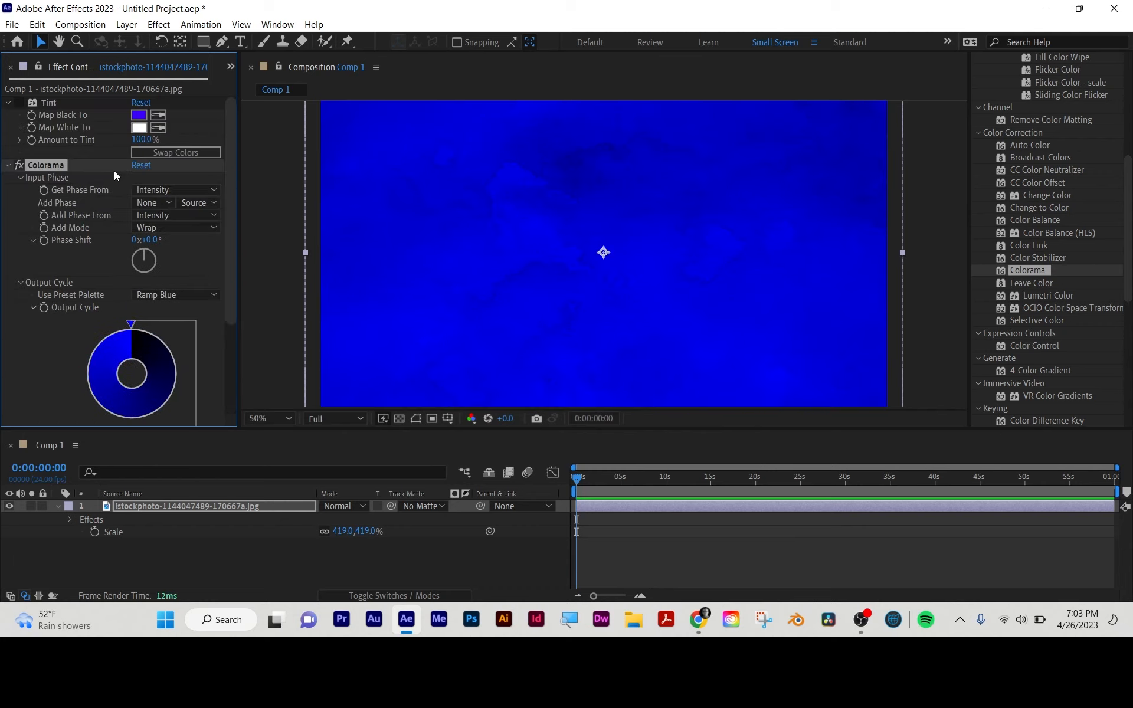
left_click(20, 178)
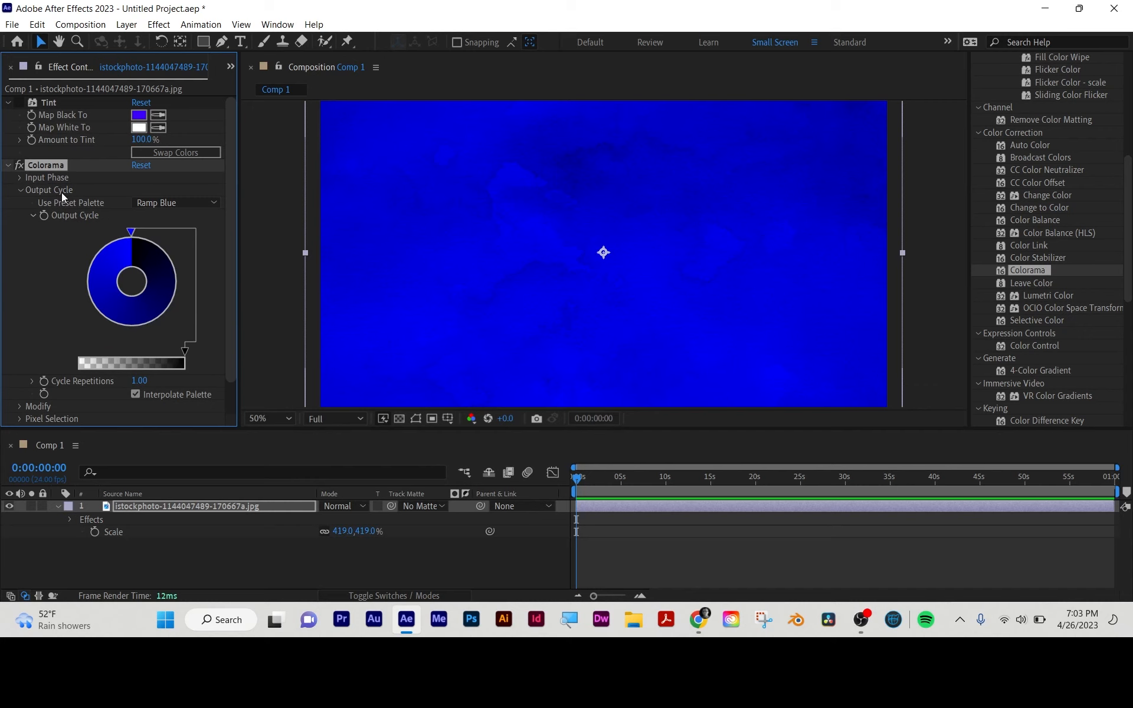
Try the Solarize Green preset palette on the watercolor layer and inspect the whole frame
left_click(171, 202)
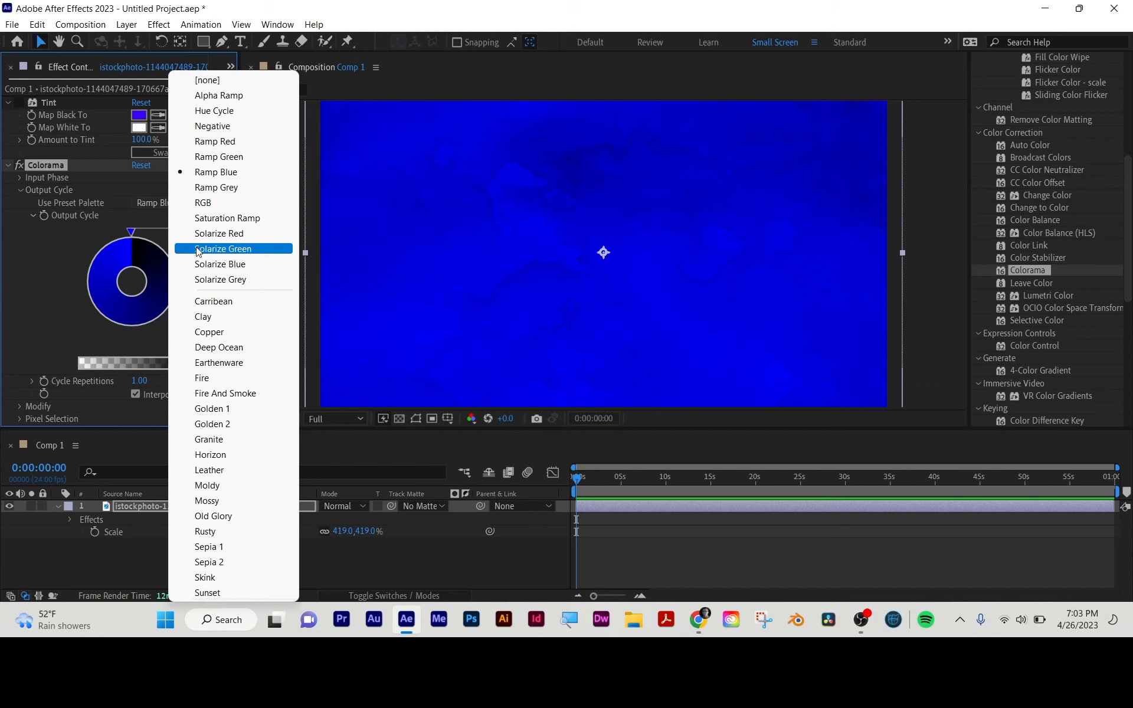
left_click(192, 250)
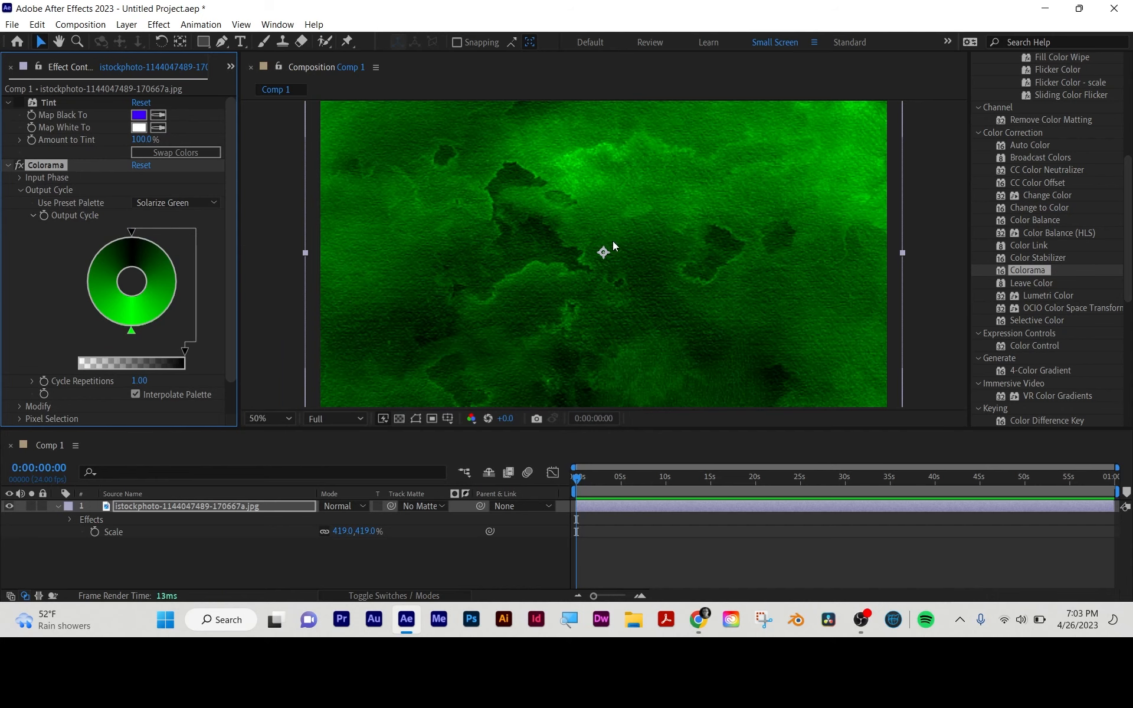
key("comma")
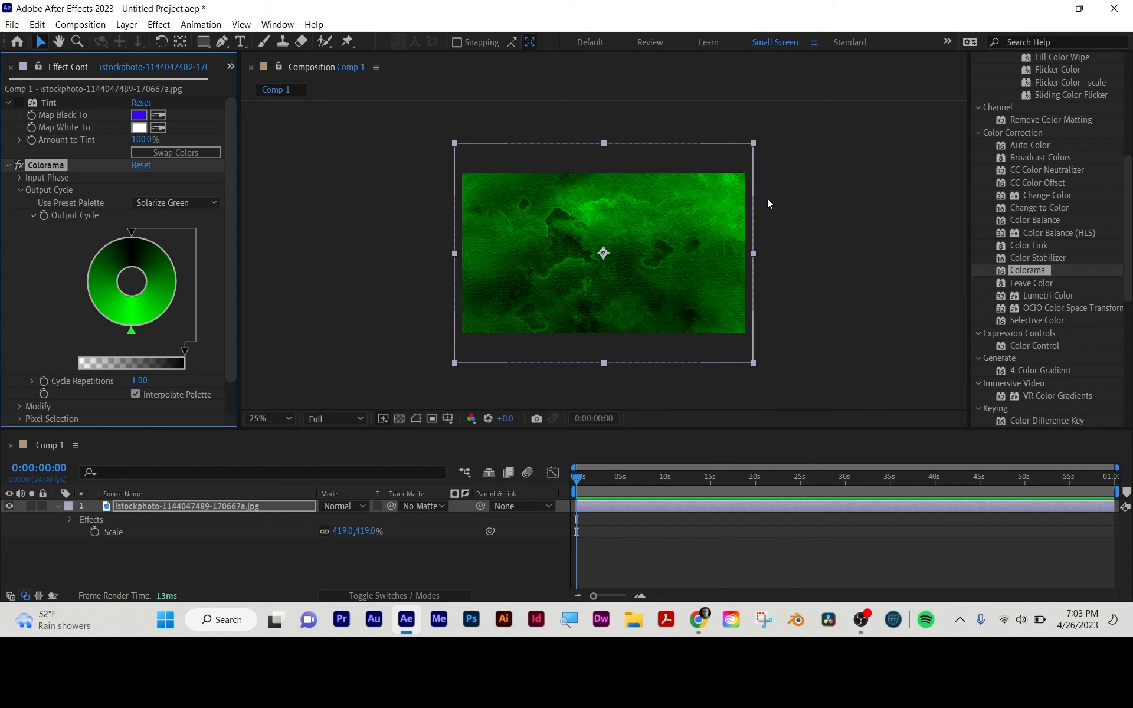
key("period")
Try the Copper and Fire preset palettes for Colorama's Output Cycle
left_click(173, 201)
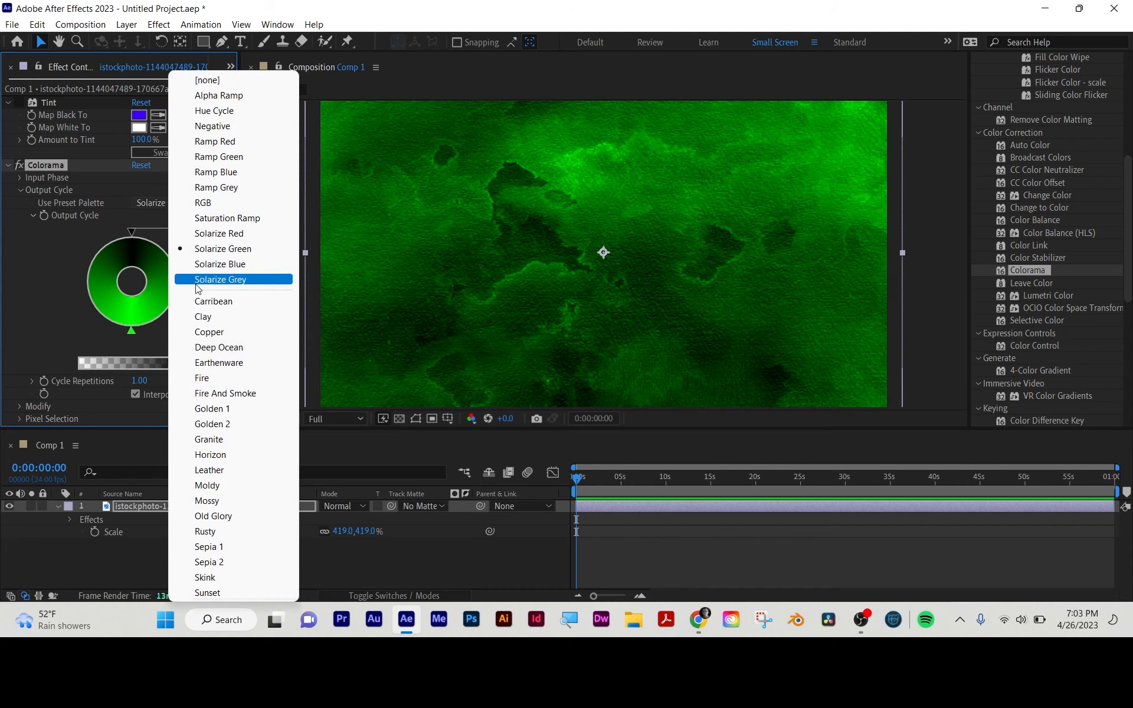
left_click(216, 331)
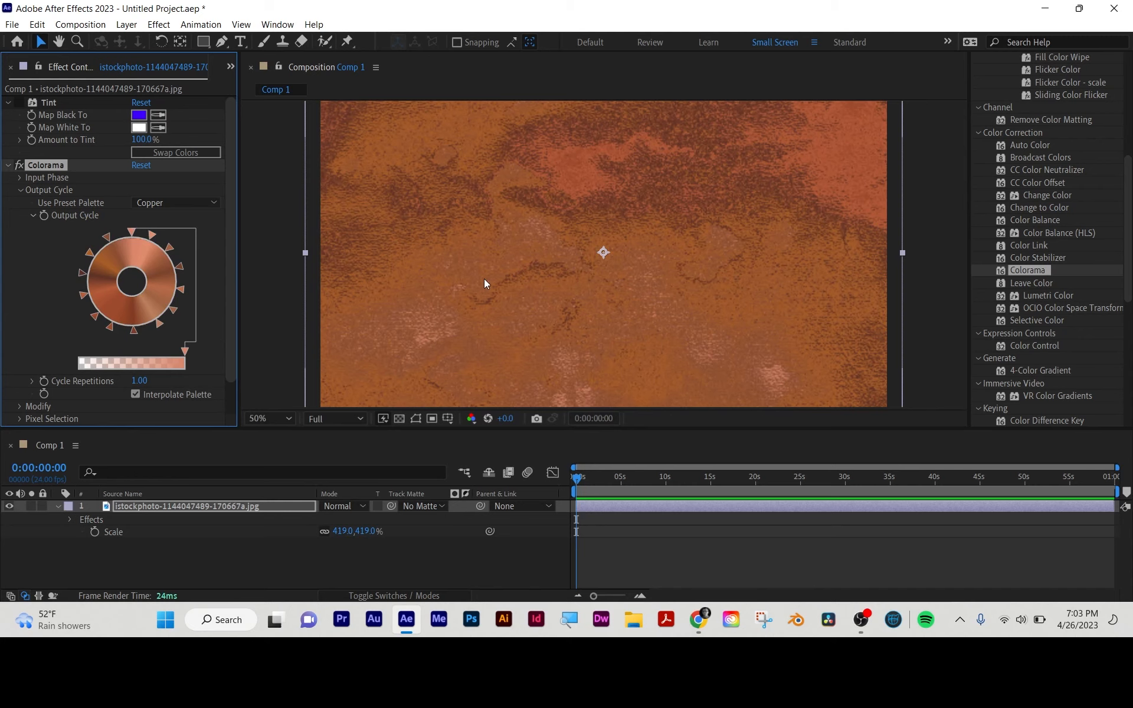
key("comma")
left_click(188, 203)
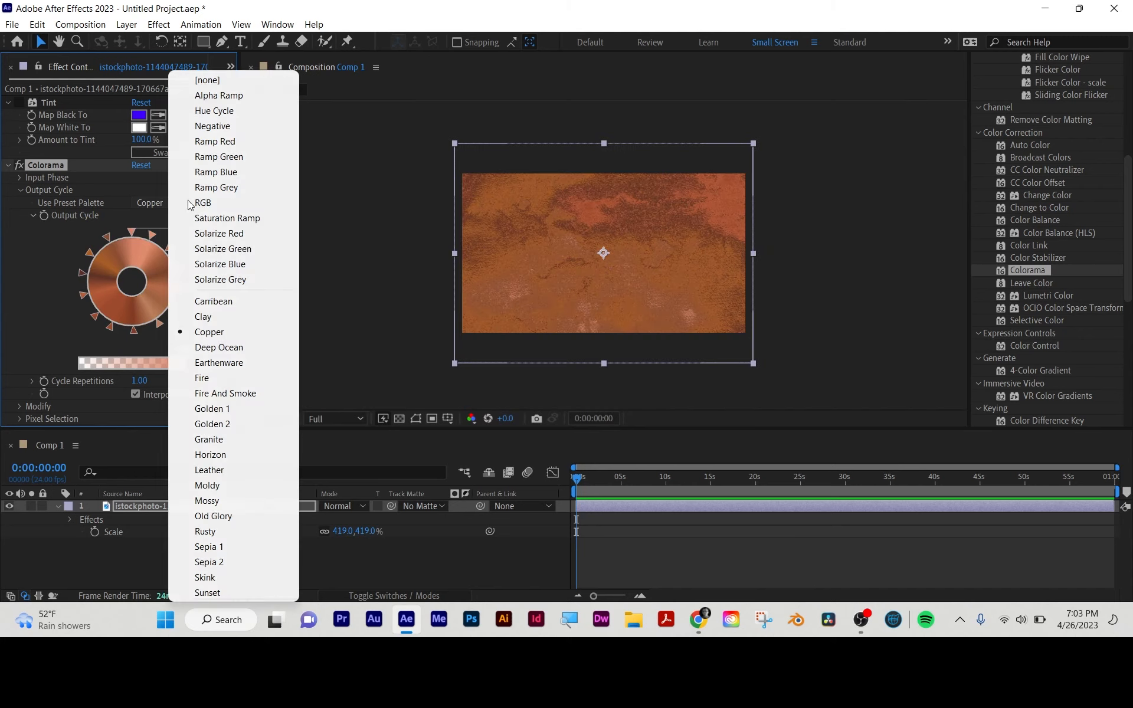
left_click(223, 379)
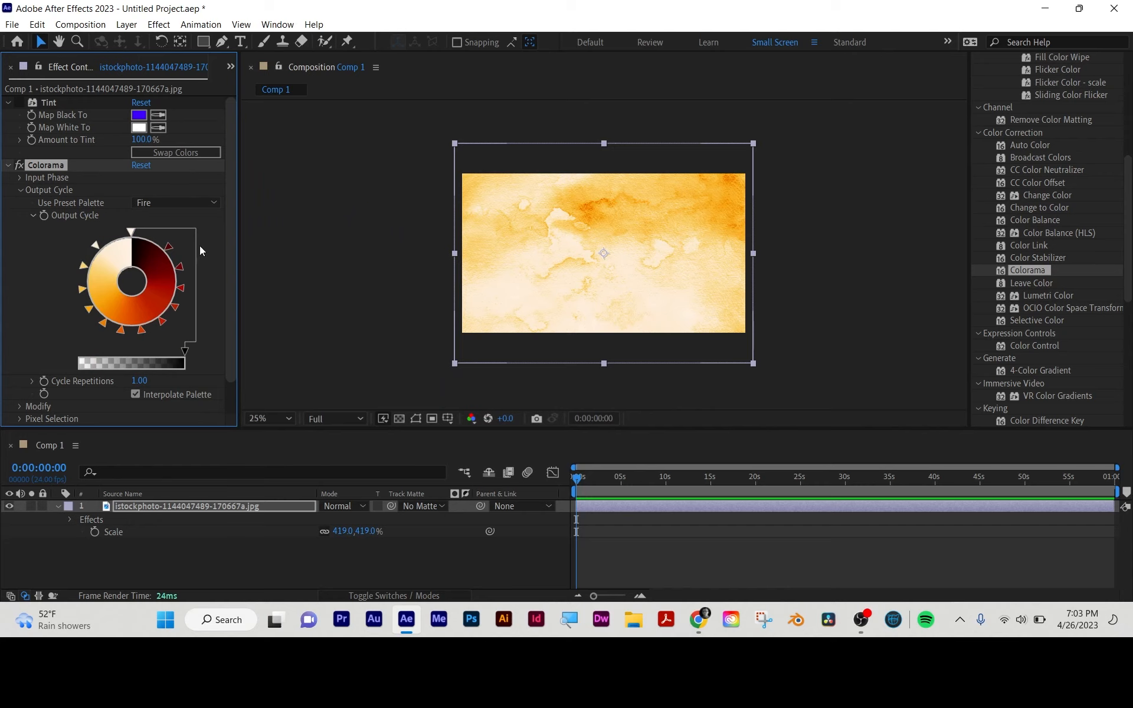
Try the Solarize Blue, Granite and Old Glory preset palettes in turn on the watercolor layer
left_click(194, 202)
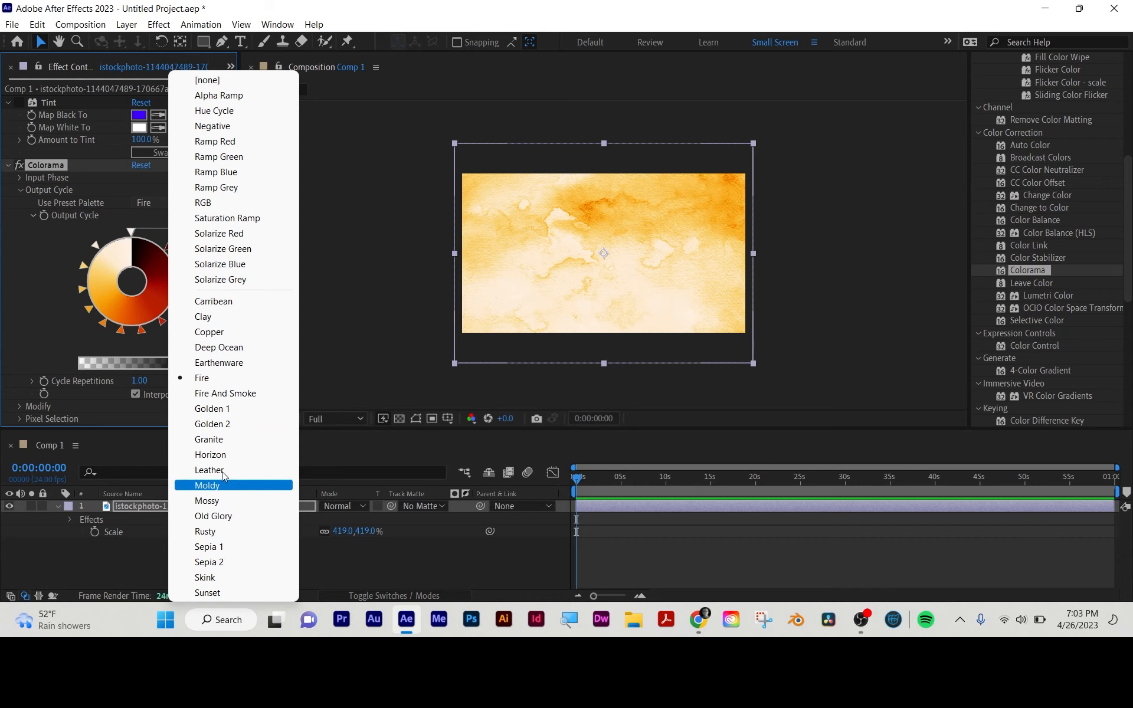
left_click(212, 264)
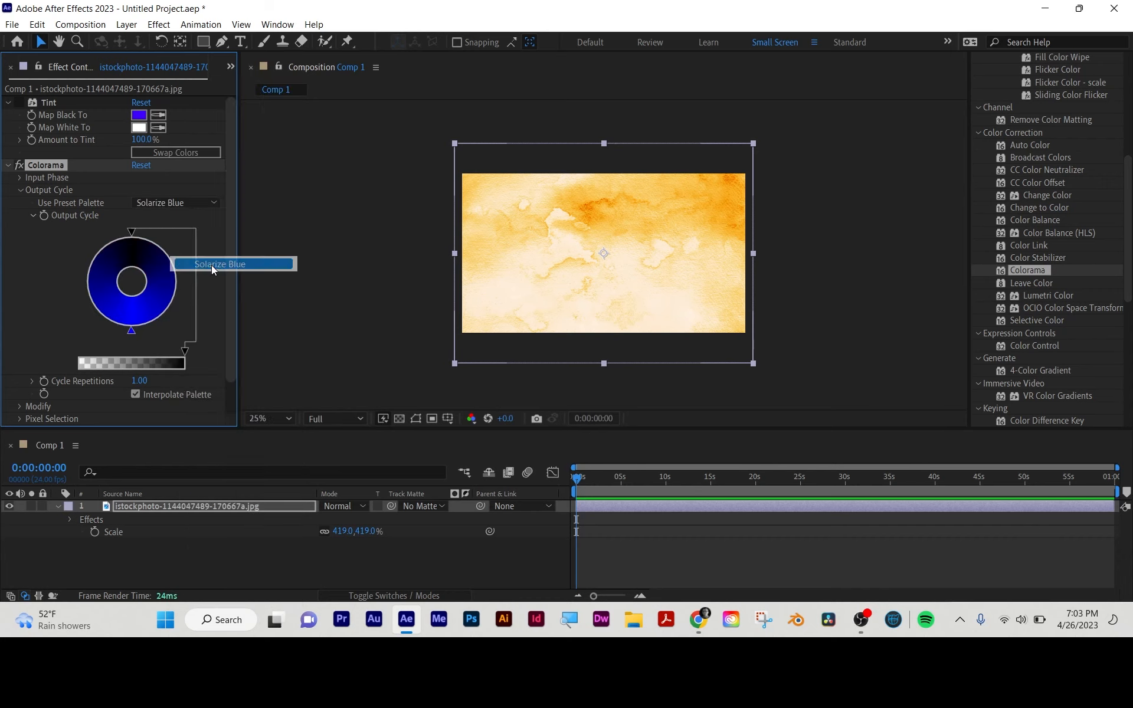
left_click(201, 202)
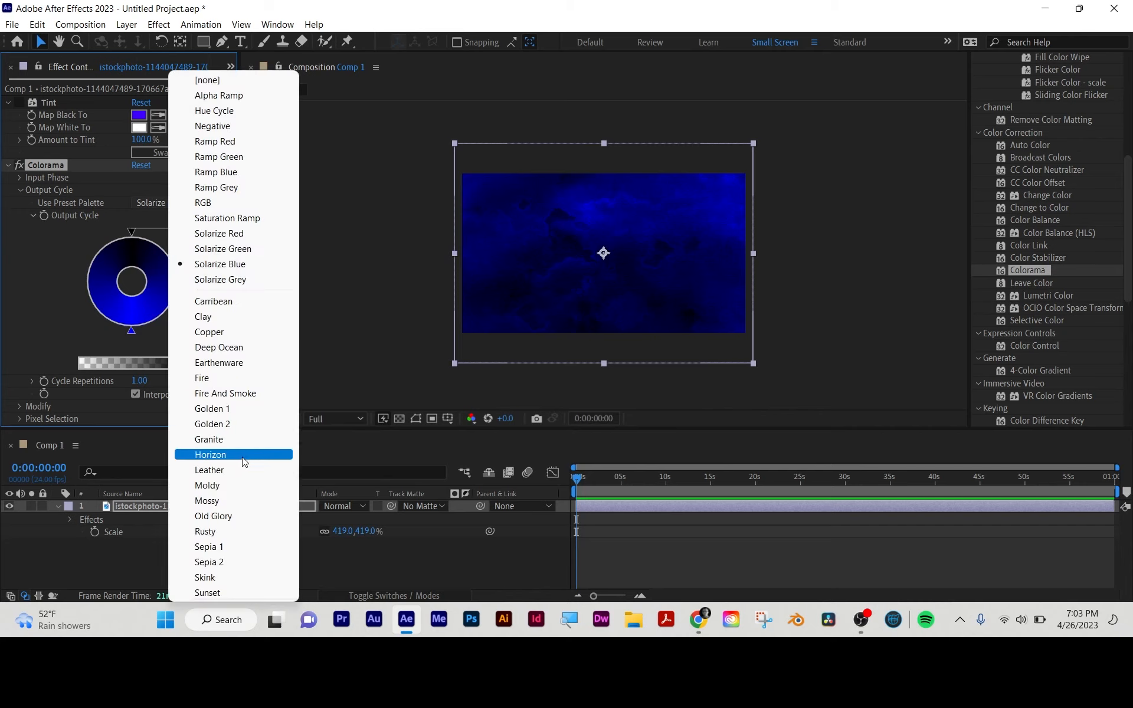
left_click(238, 442)
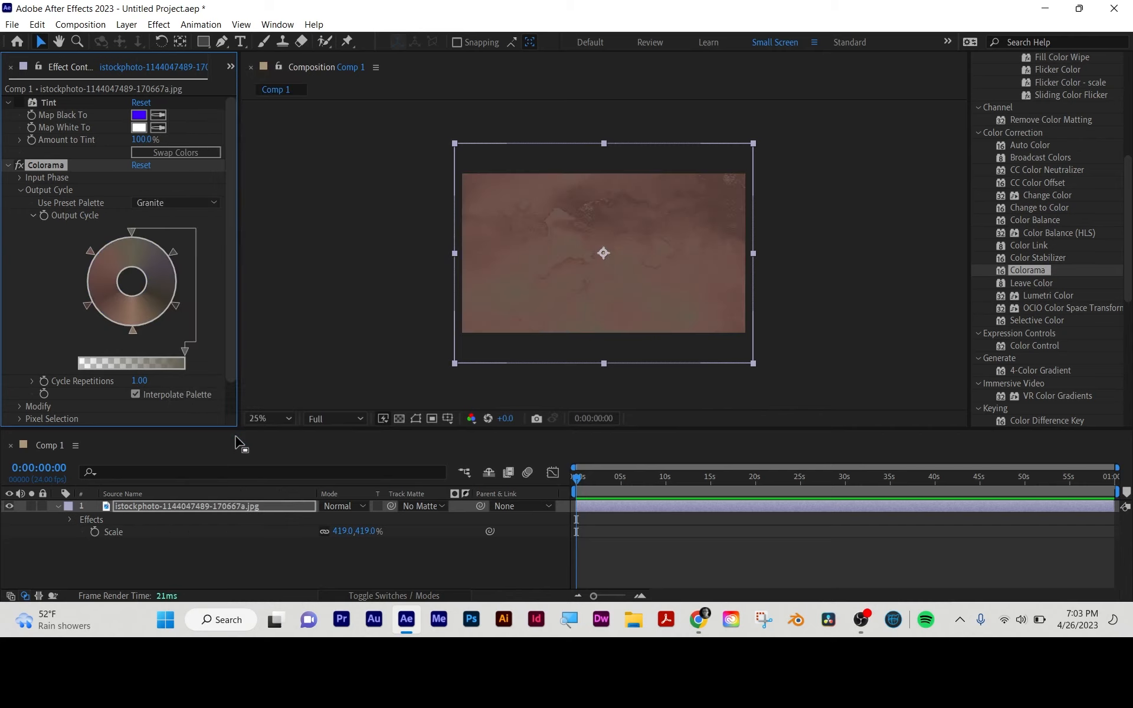
left_click(193, 203)
left_click(222, 516)
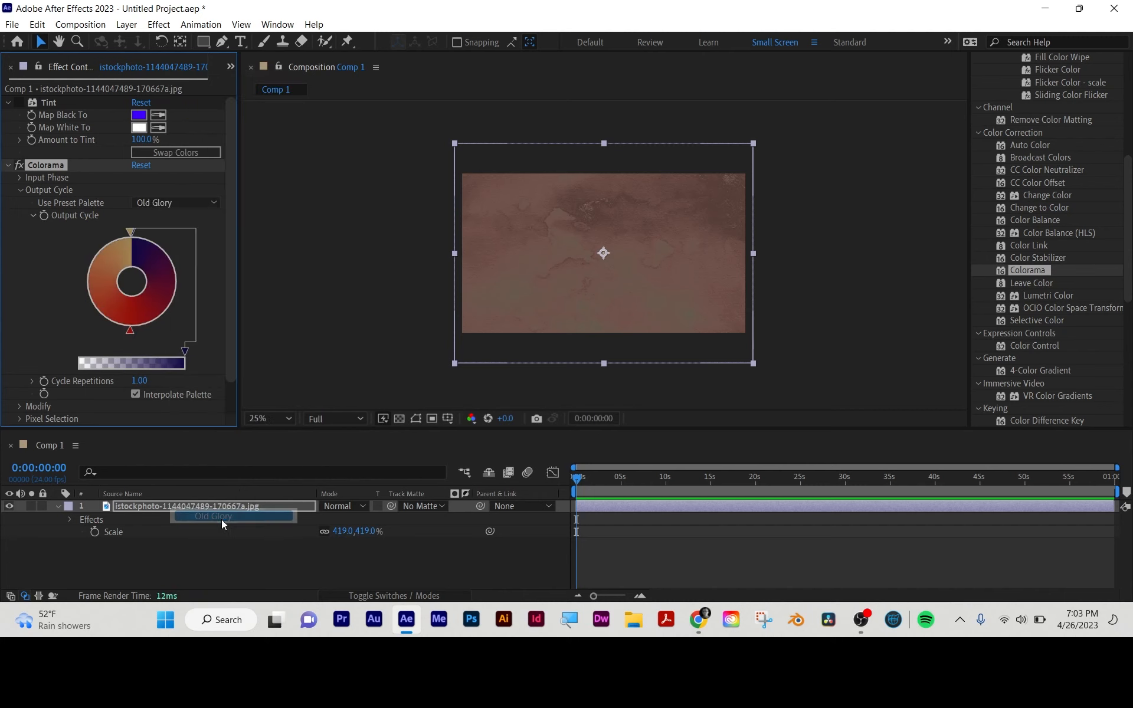
Set Colorama's preset palette to Fire And Smoke, and collapse and switch off the effect
left_click(189, 202)
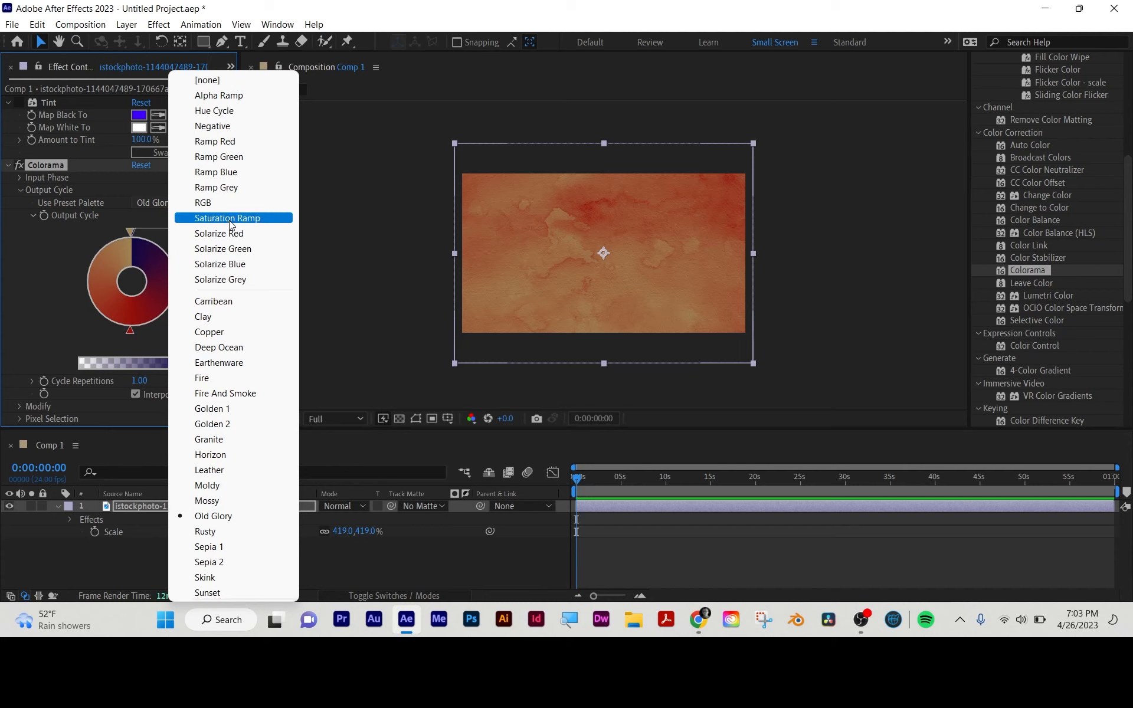
left_click(236, 394)
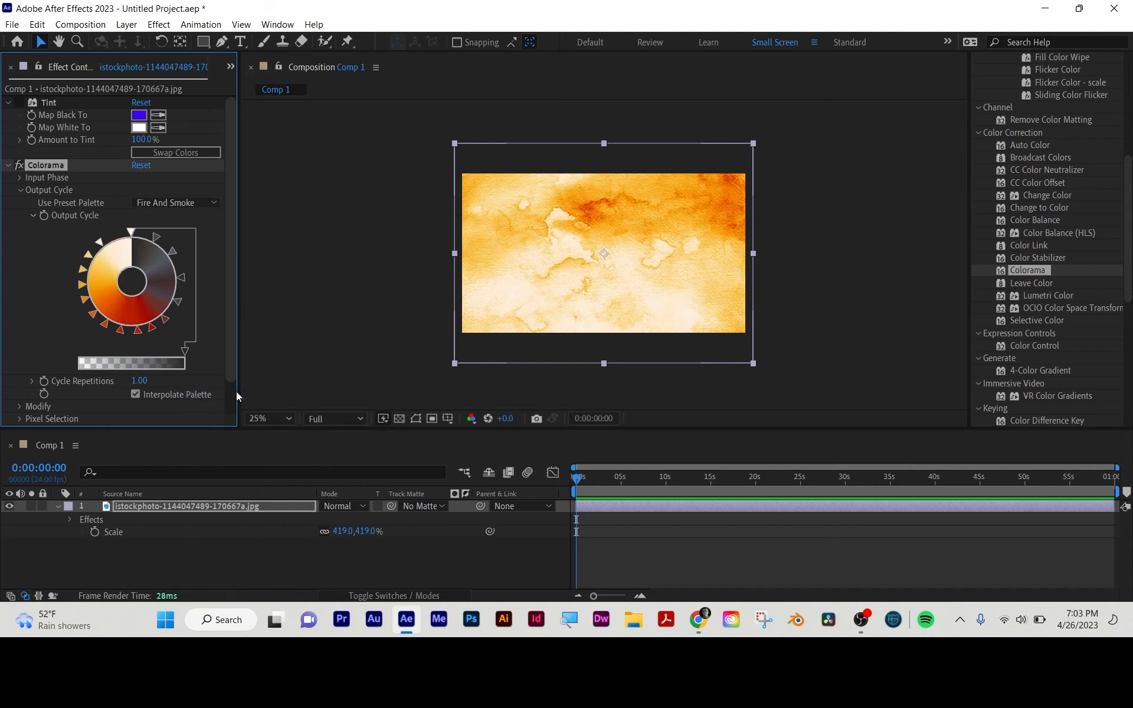
left_click(8, 166)
left_click(19, 165)
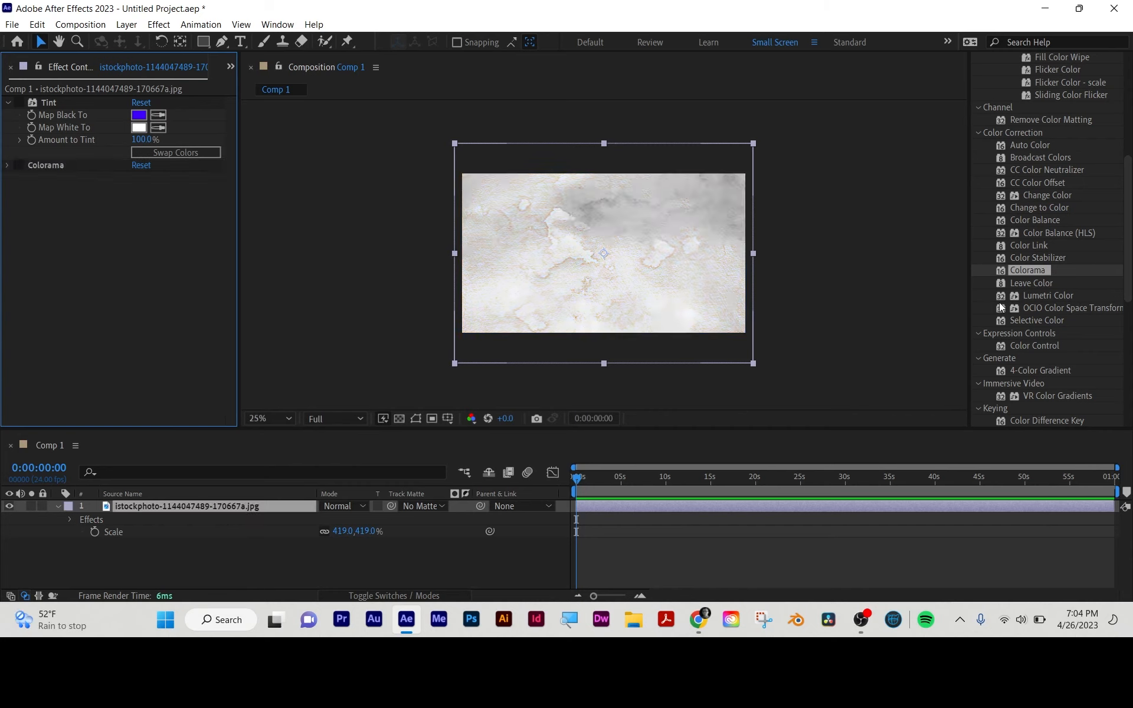
scroll(1046, 103, "up", 7)
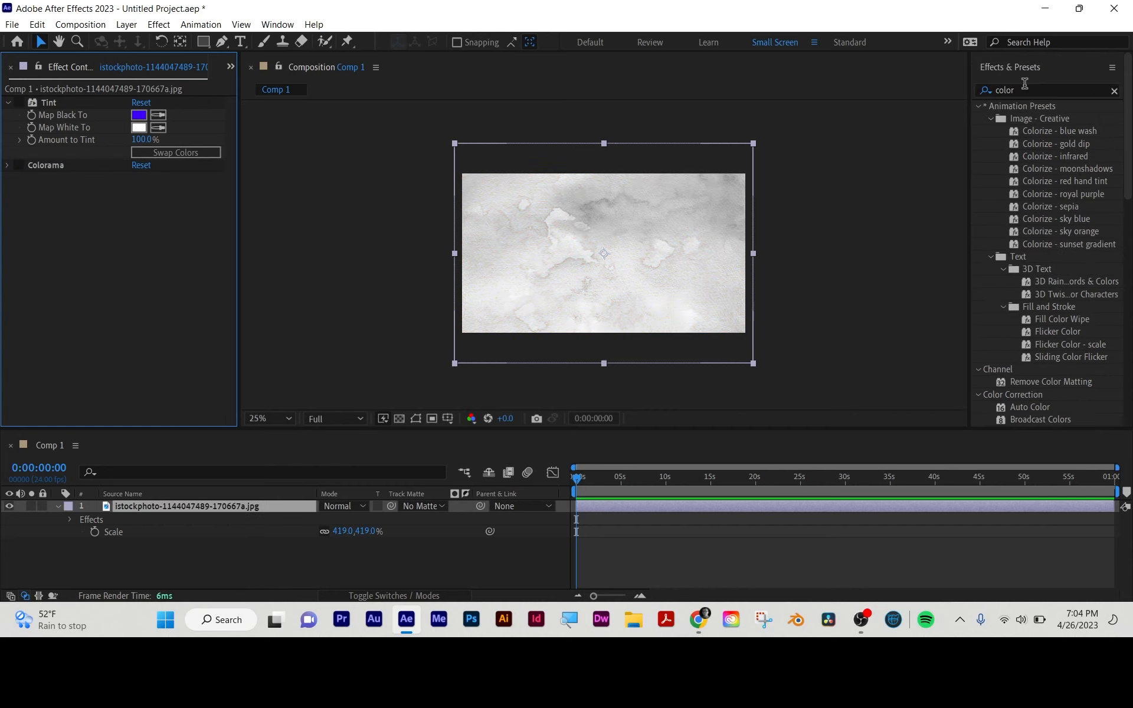
Clear the effects search and collapse the watercolor layer's properties in the timeline
double_click(1025, 90)
key("BackSpace")
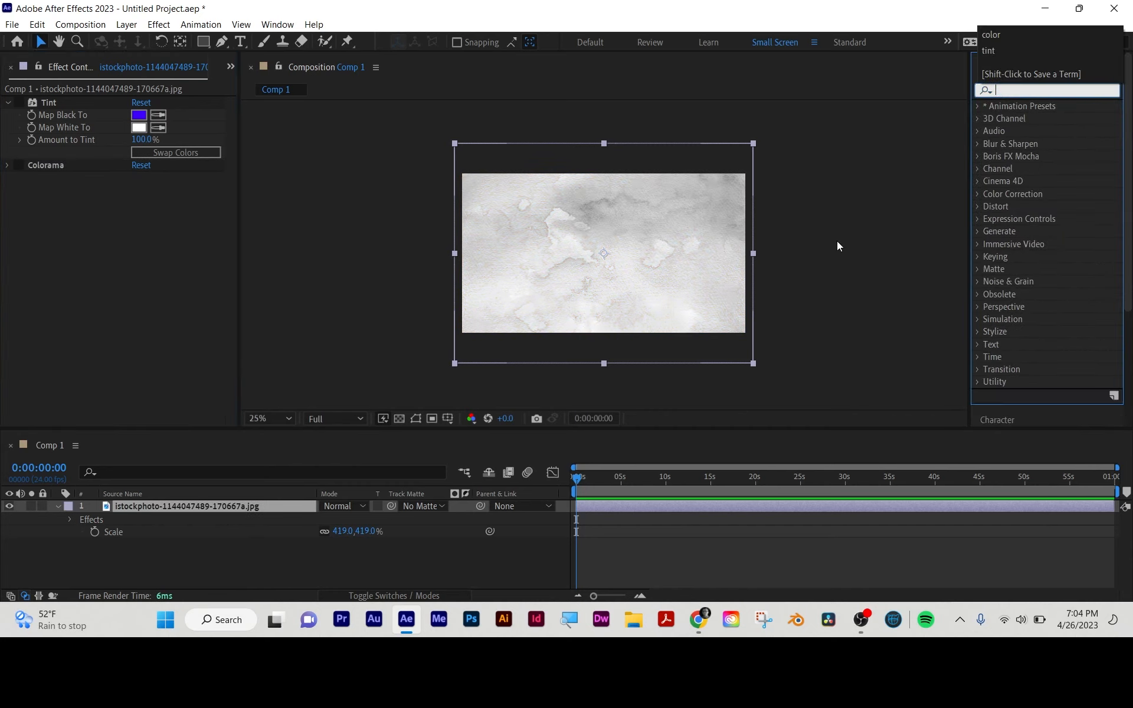
left_click(259, 563)
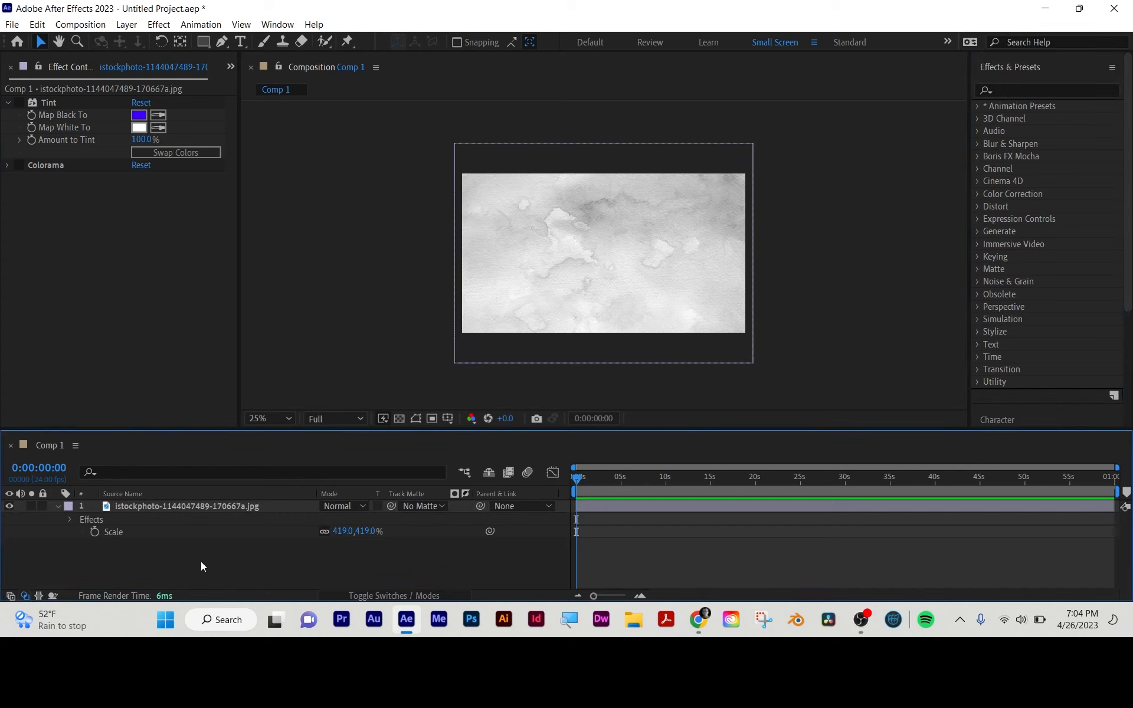
left_click(57, 506)
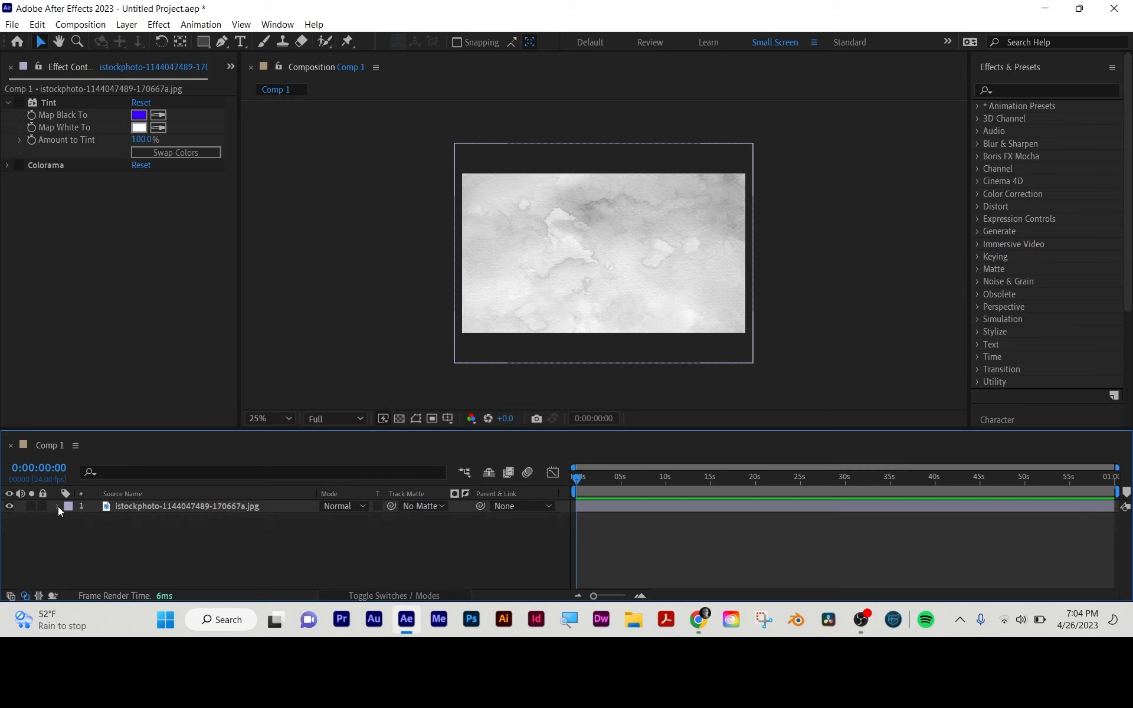
Create a new 1920 x 1080 px solid layer in orange, color EB5100, above the watercolor layer
left_click(126, 24)
mouse_move(230, 46)
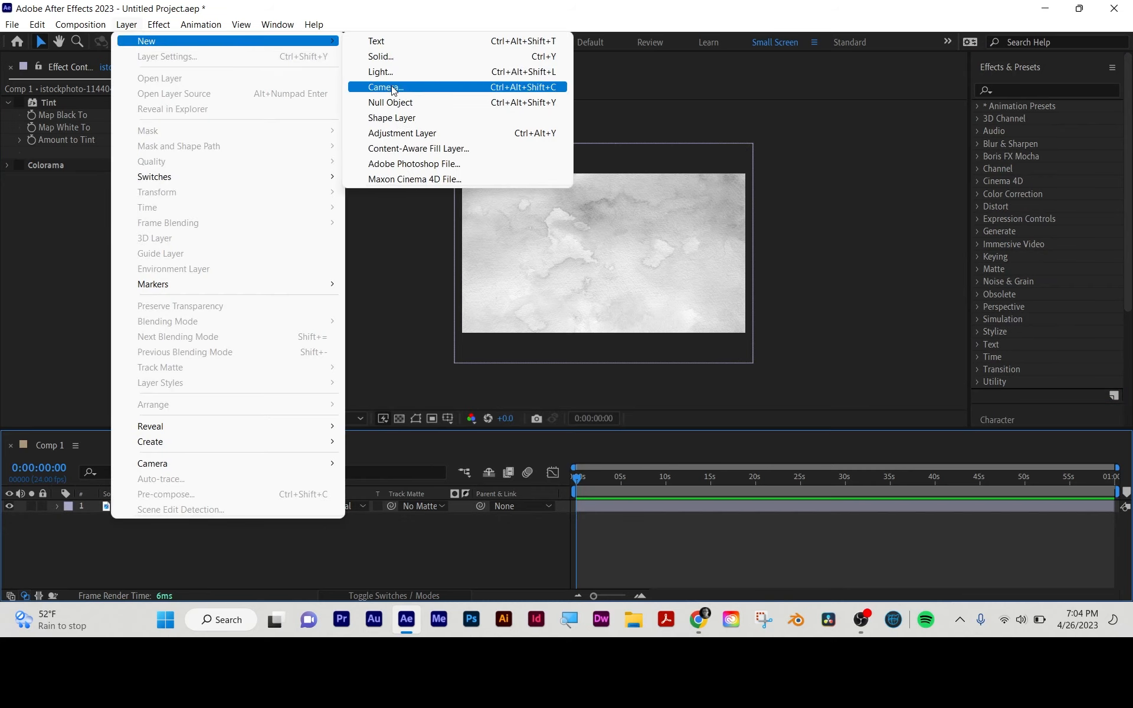
left_click(400, 58)
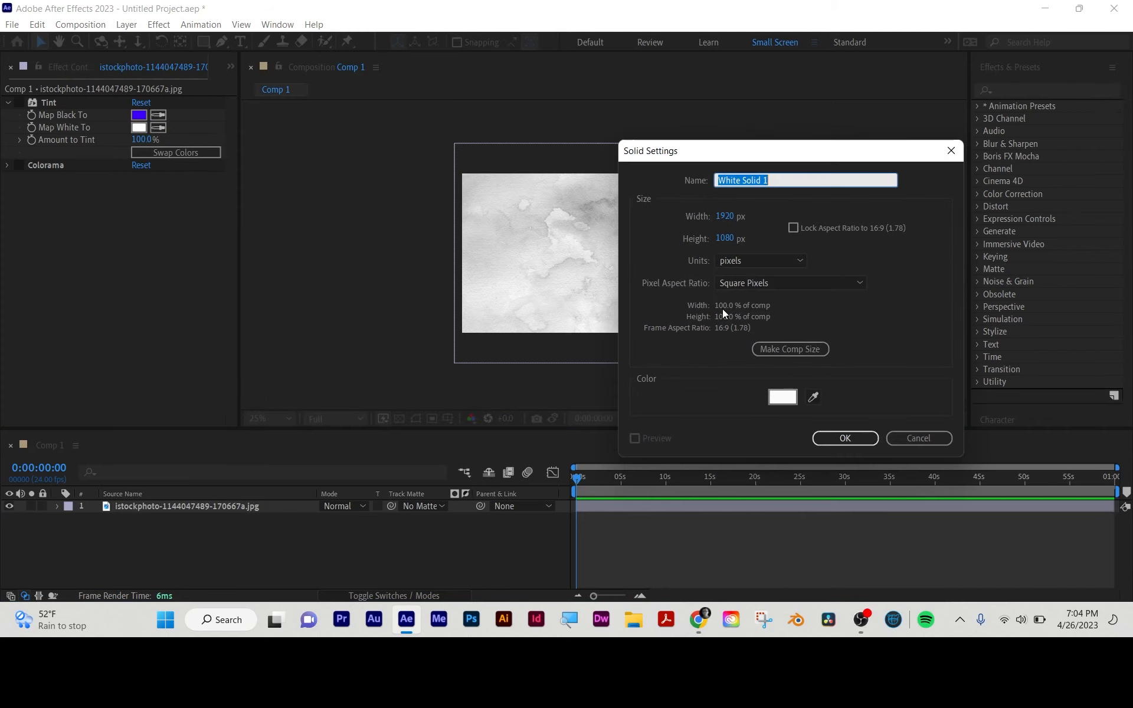
left_click(786, 399)
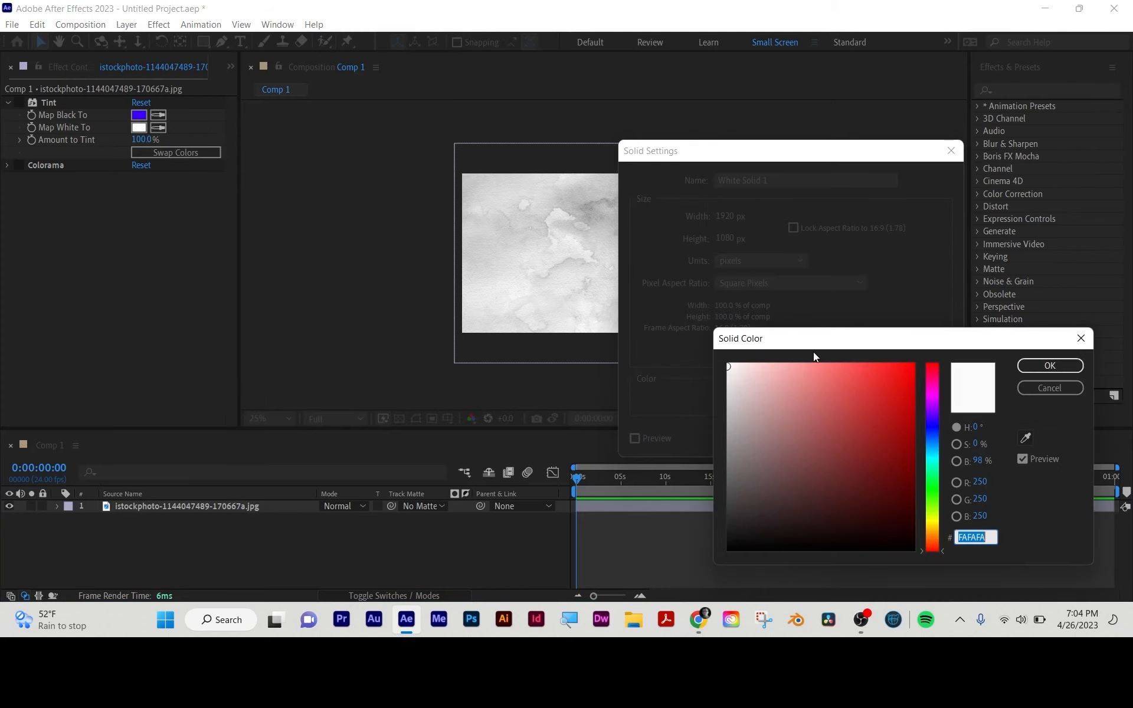
left_click(933, 515)
left_click_drag(895, 486, 921, 377)
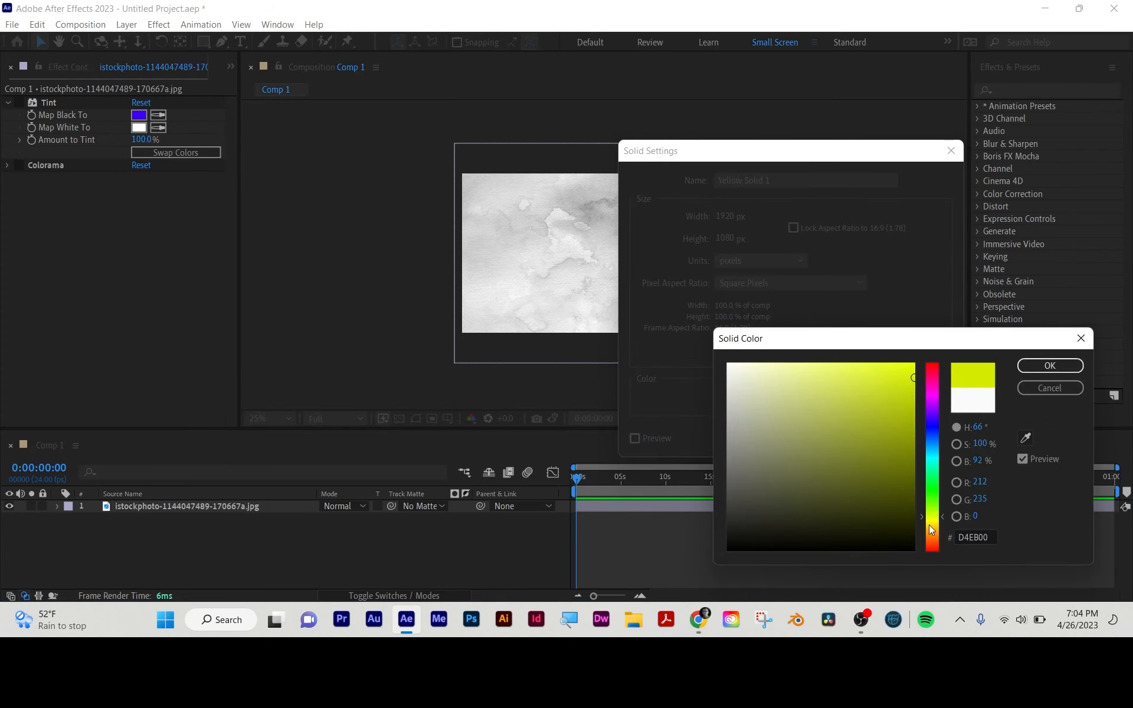
left_click_drag(932, 530, 932, 540)
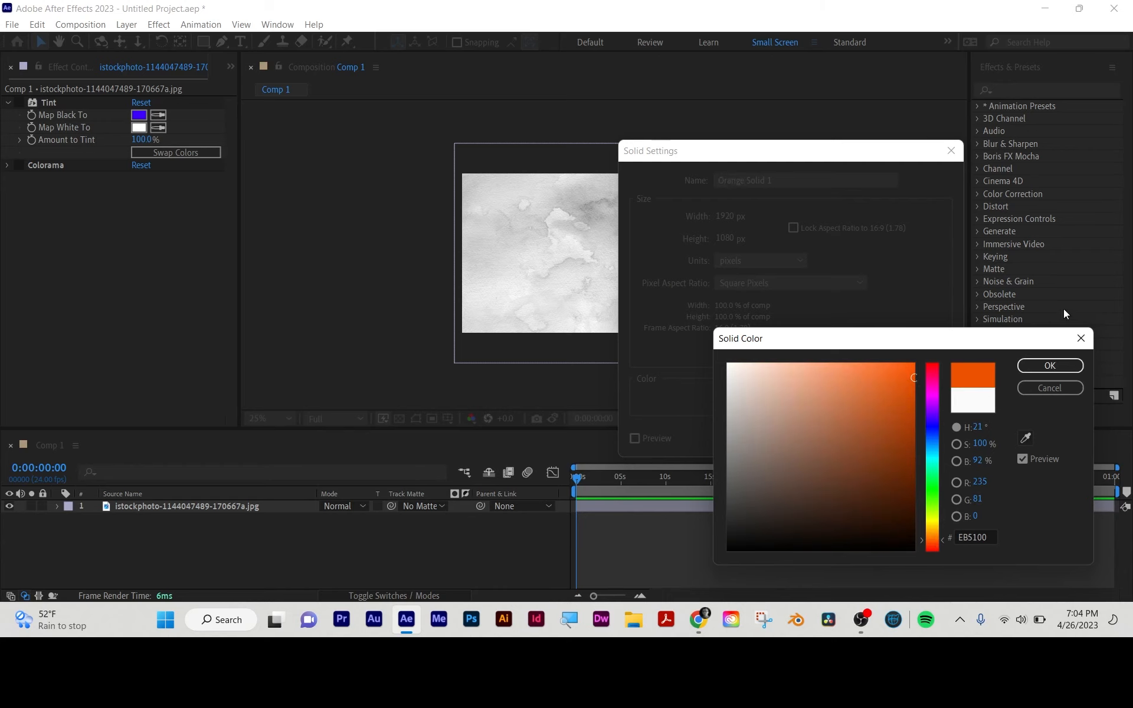
left_click(1052, 371)
left_click(846, 442)
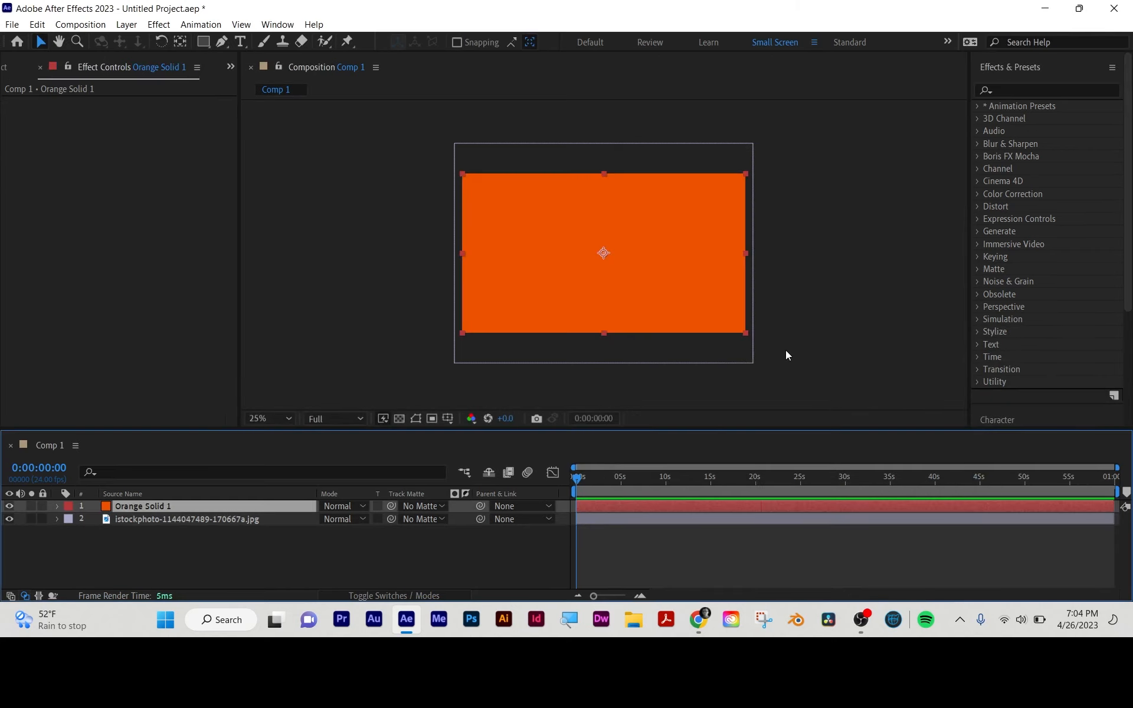
Set the orange solid's blending mode to Color and inspect the recolored texture
left_click(339, 506)
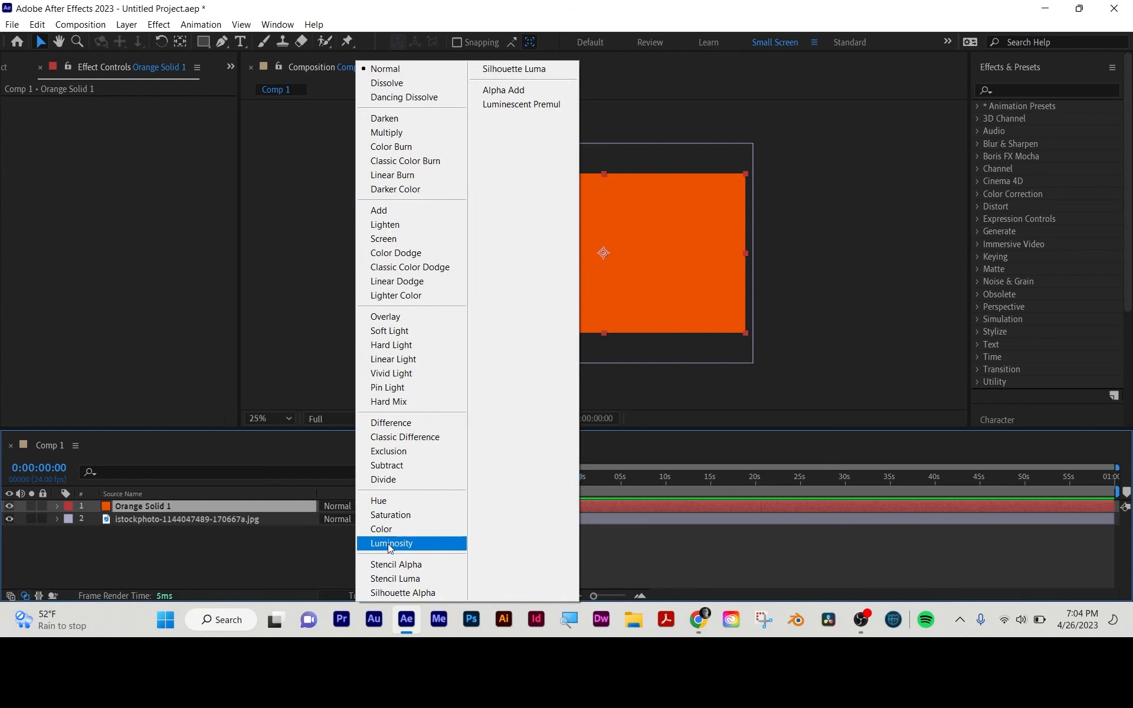
left_click(400, 527)
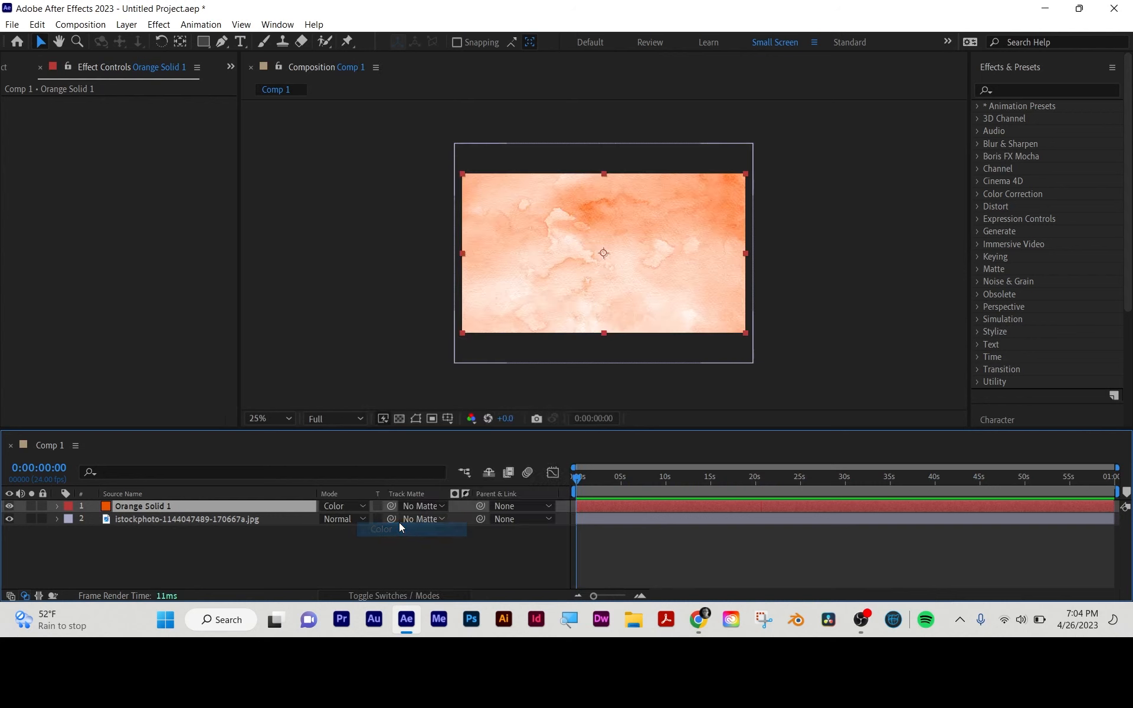
scroll(605, 299, "up", 3)
scroll(604, 299, "down", 1)
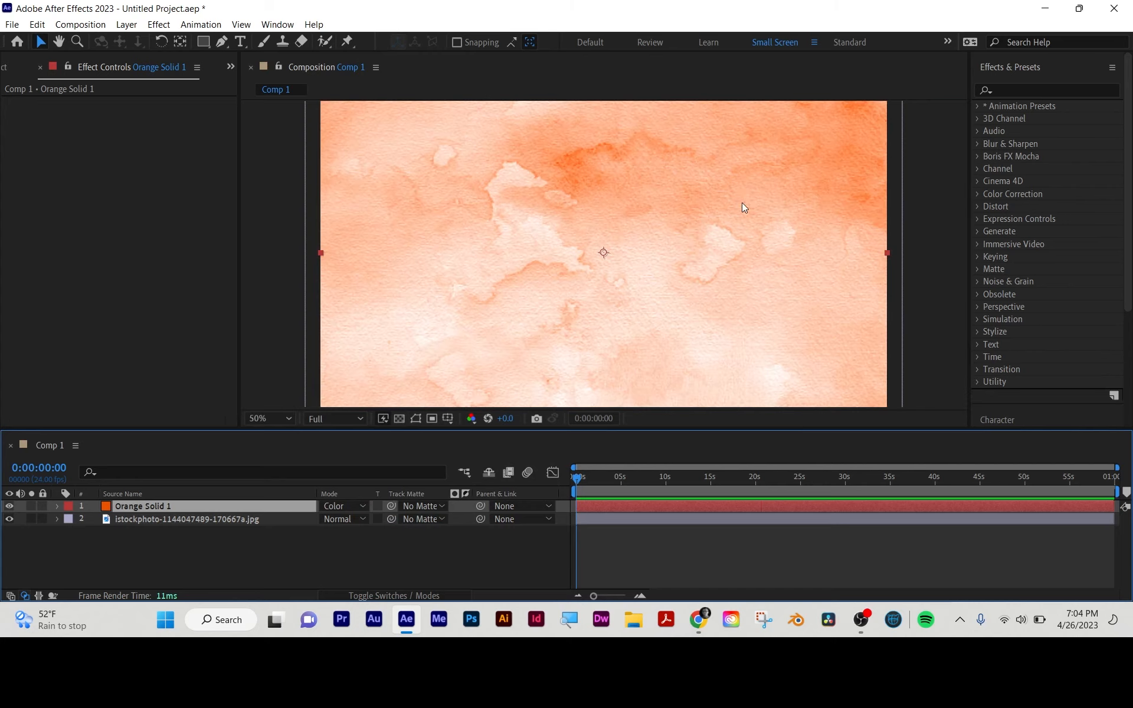
scroll(725, 236, "down", 1)
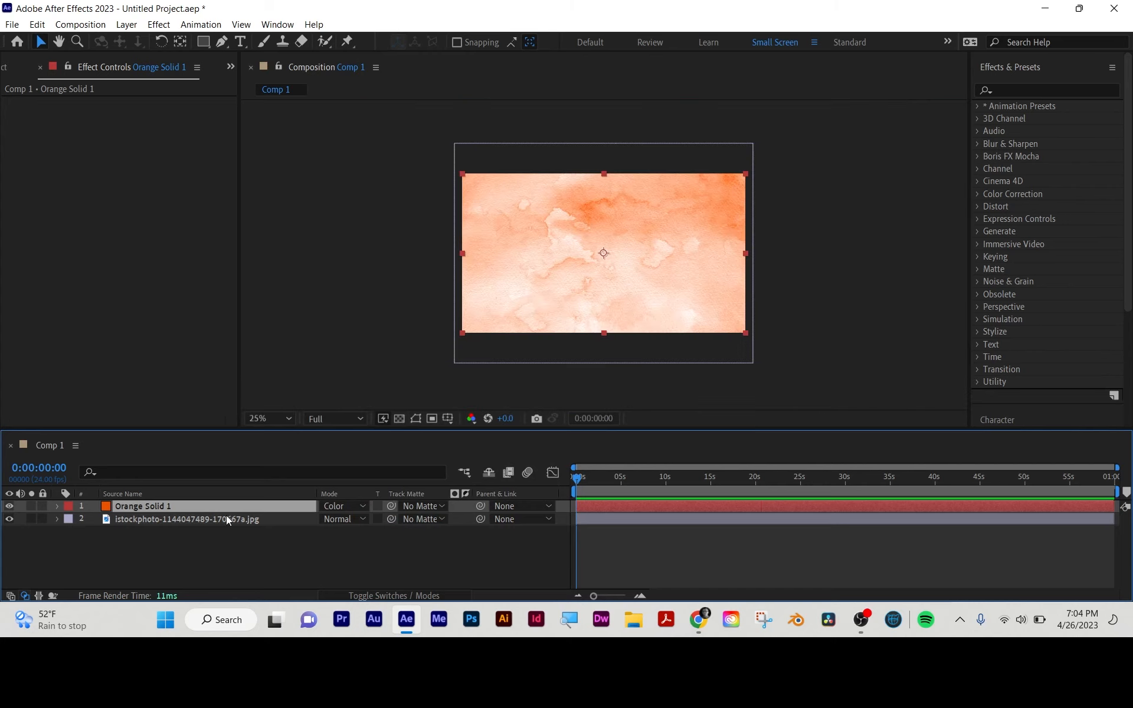
Apply the Curves effect to the watercolor layer, pull the middle of the RGB curve down to darken it, and collapse the effect
left_click(188, 518)
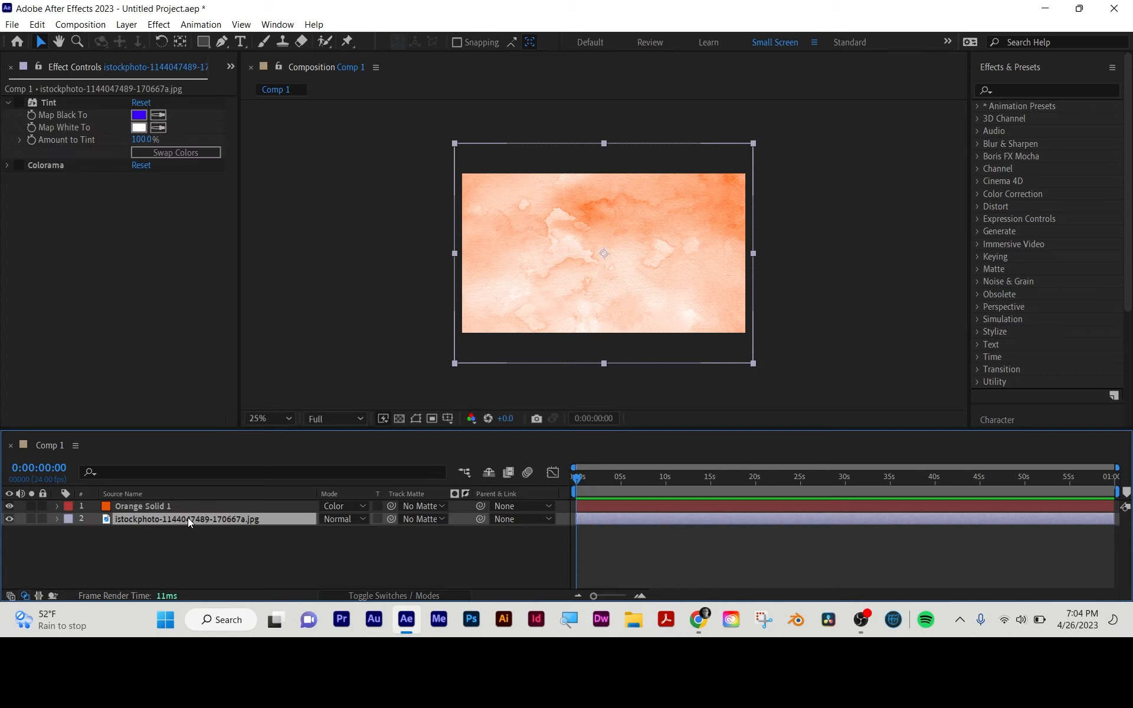
left_click(1025, 88)
type("curves")
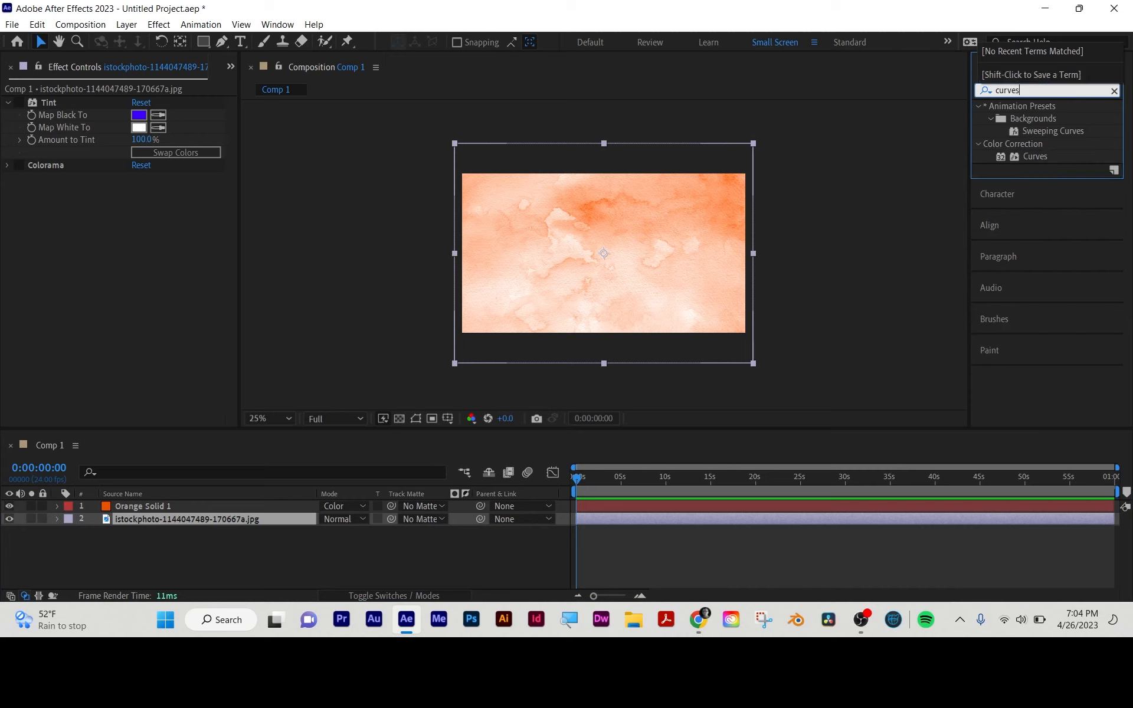
left_click_drag(1035, 156, 723, 517)
left_click_drag(125, 284, 140, 311)
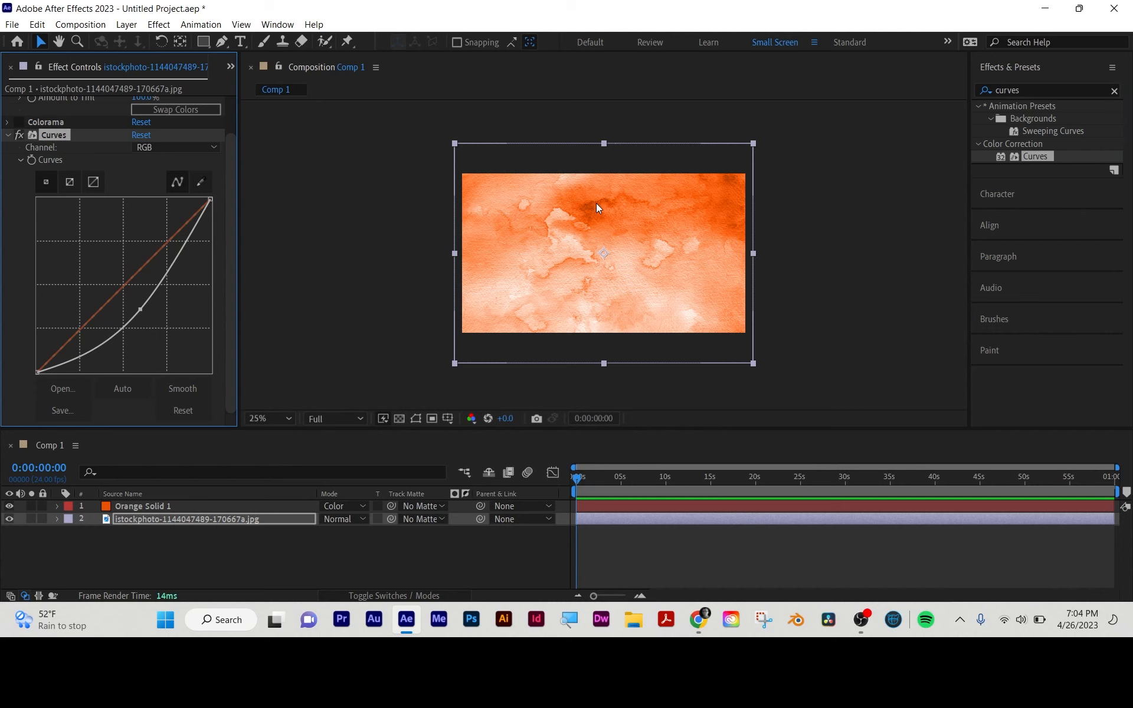
key("period")
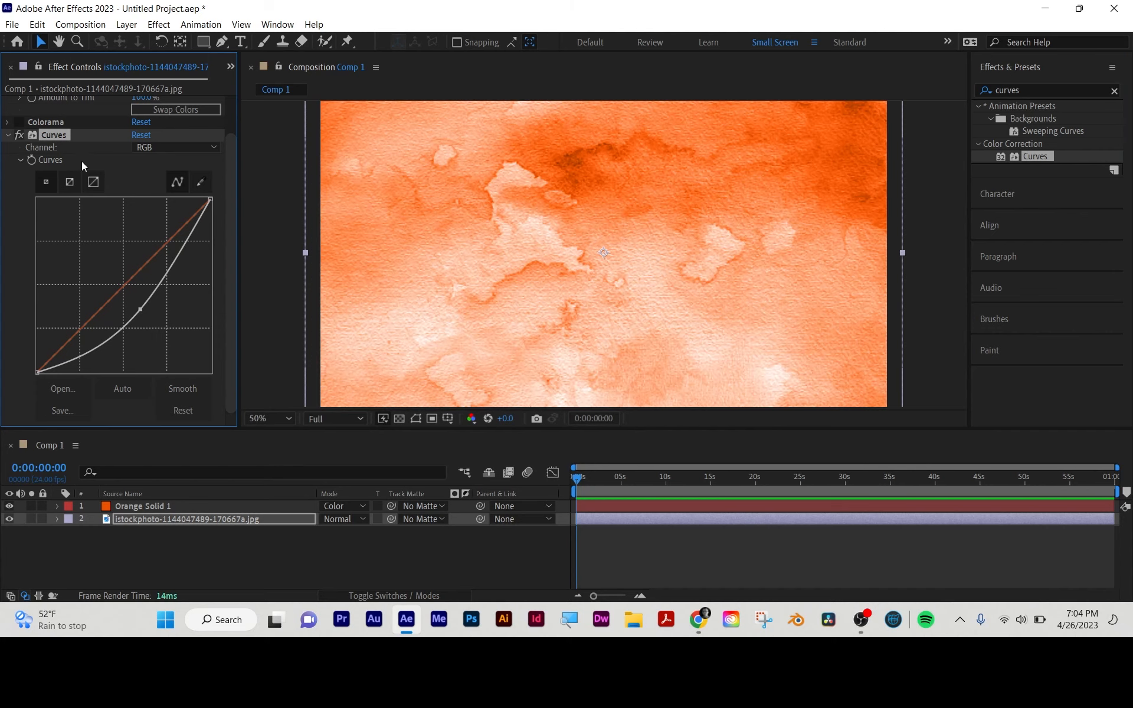
left_click(9, 135)
key("comma")
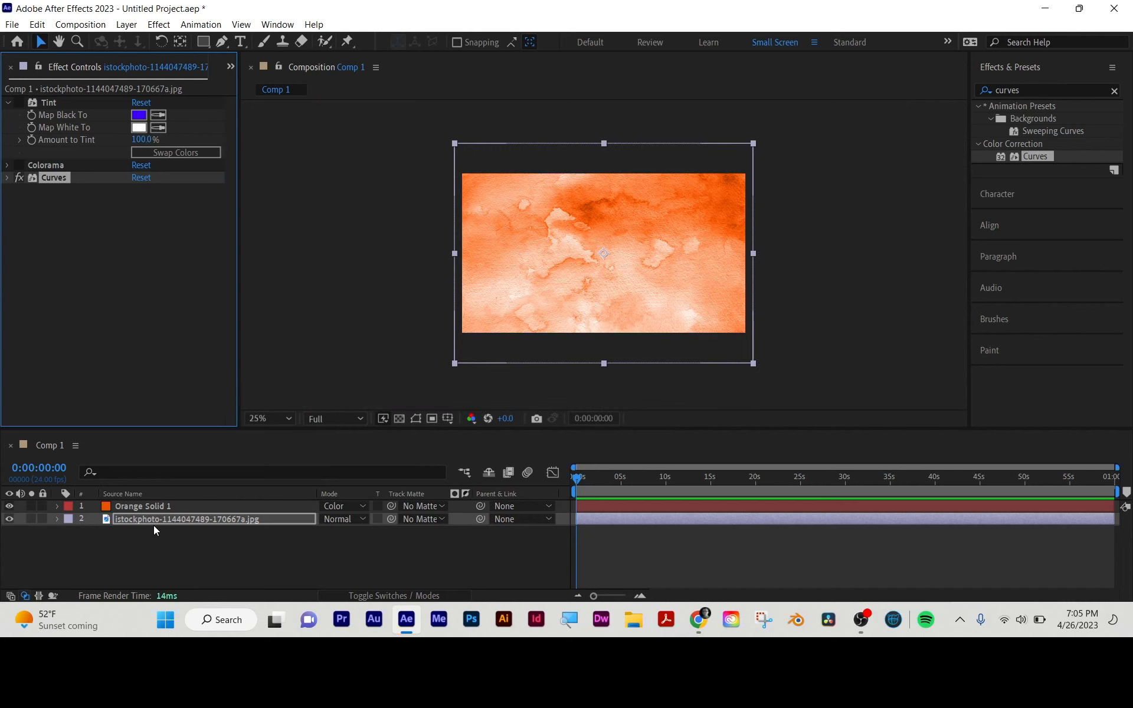
Apply the 4-Color Gradient effect to the orange solid
left_click(153, 501)
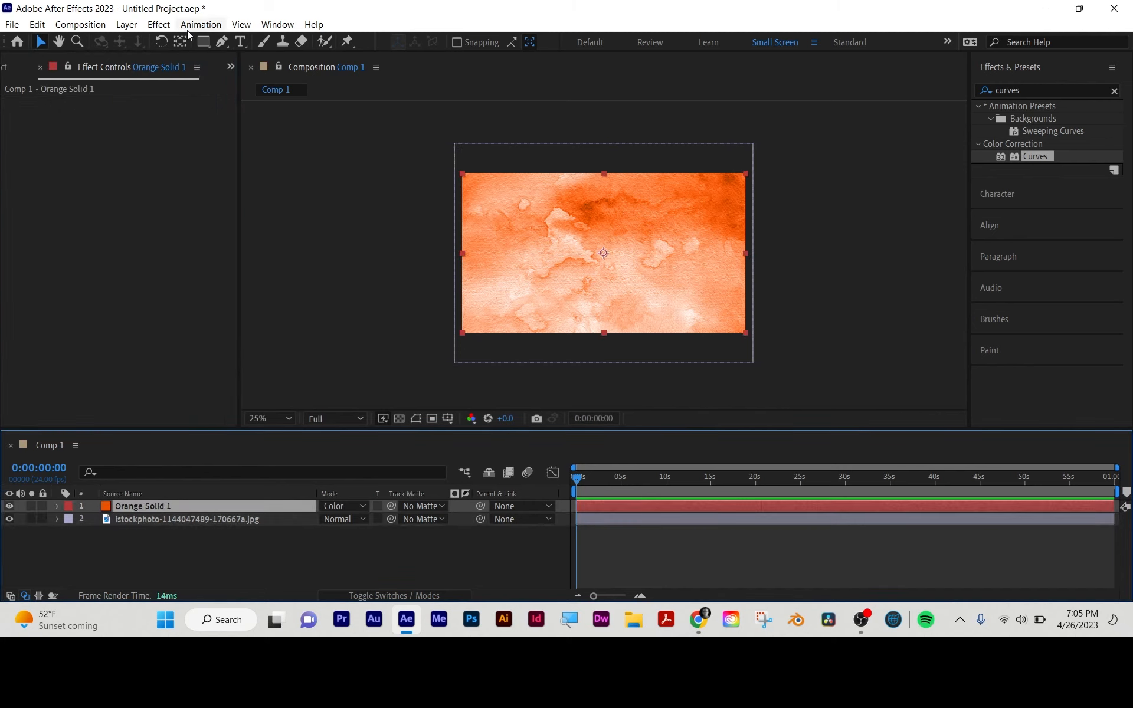
left_click(1053, 90)
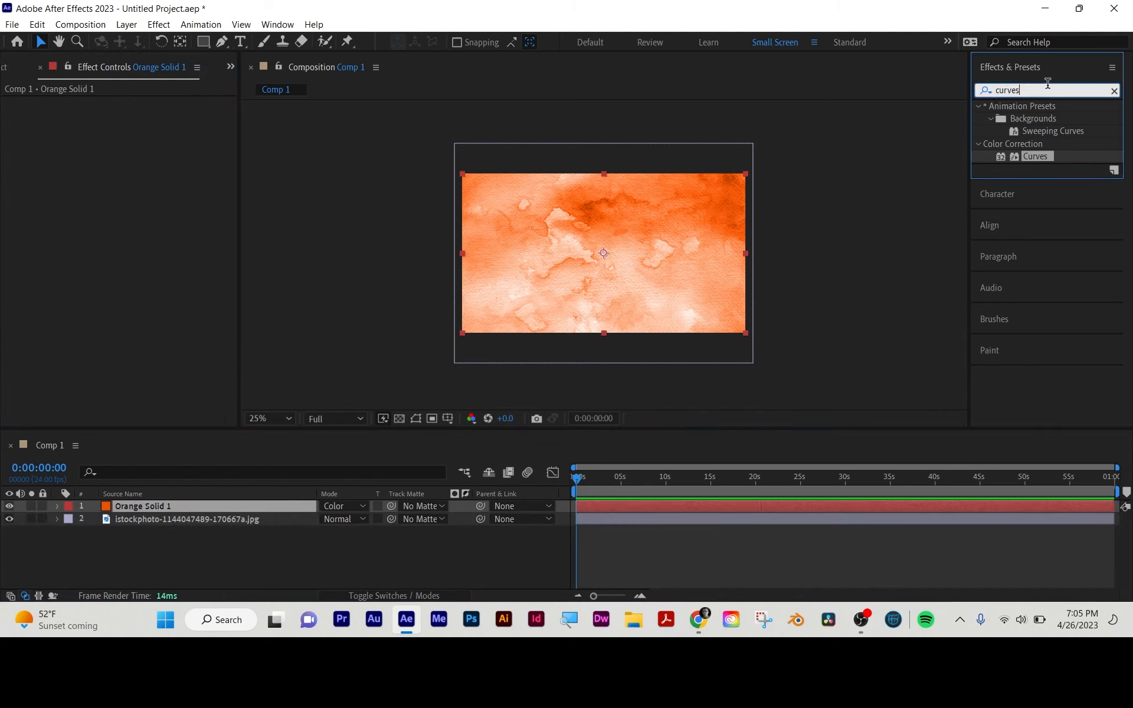
type("gradi")
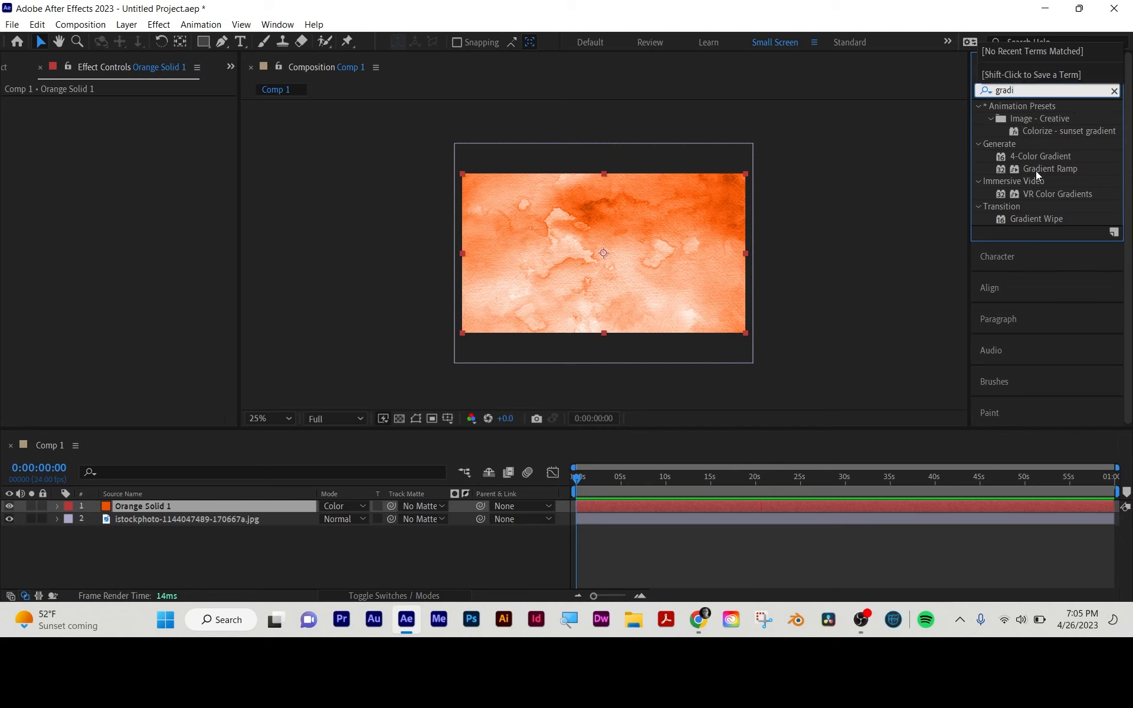
left_click_drag(1042, 159, 638, 504)
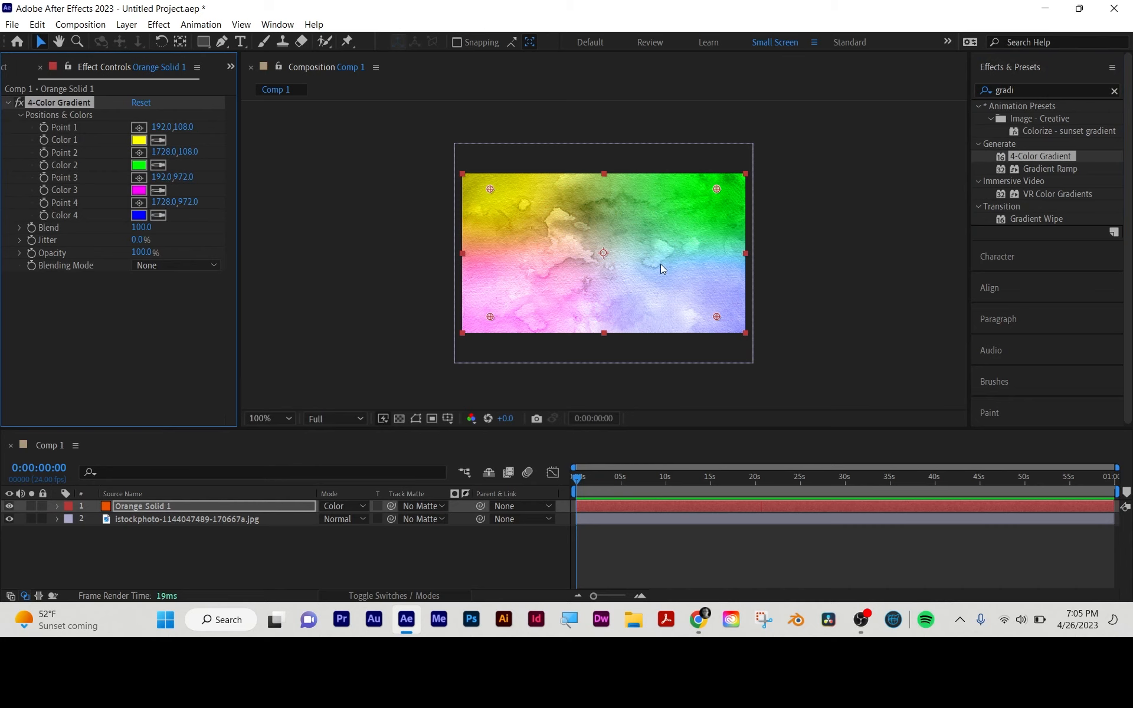
Move the 4-Color Gradient's Point 1 to 295, 585 and Point 2 to 1728, 397, and deselect the solid
scroll(660, 264, "up", 3)
scroll(660, 264, "down", 3)
left_click_drag(161, 127, 449, 216)
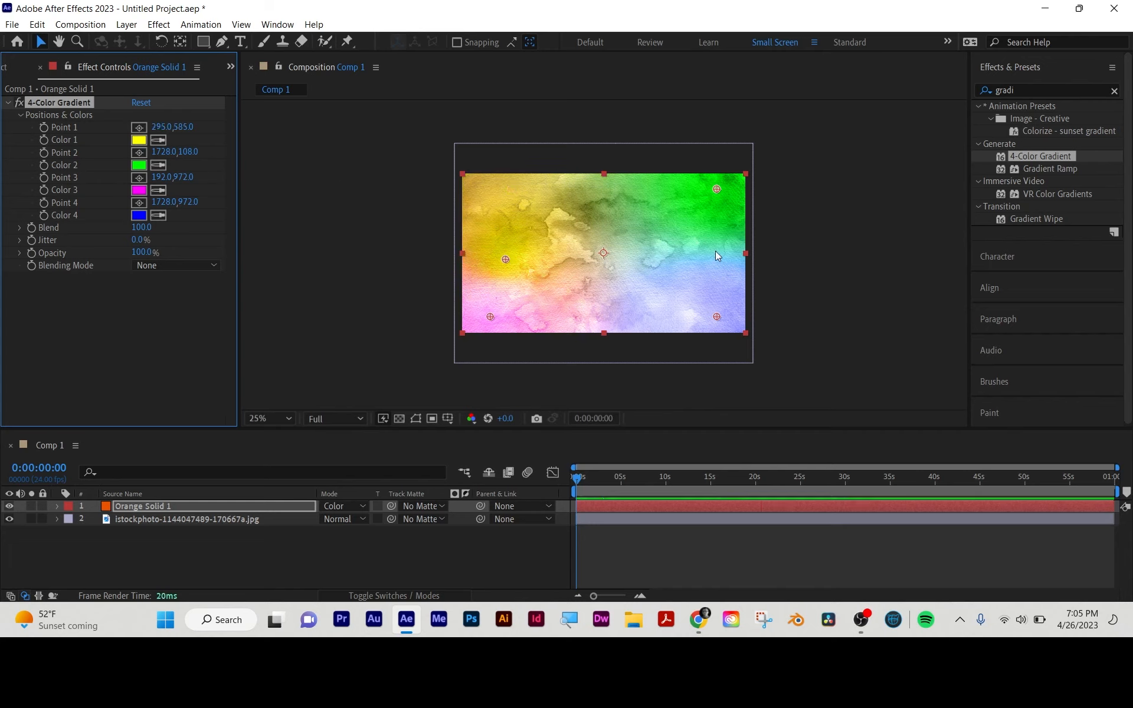
scroll(715, 251, "up", 2)
scroll(576, 276, "down", 2)
left_click_drag(181, 156, 390, 167)
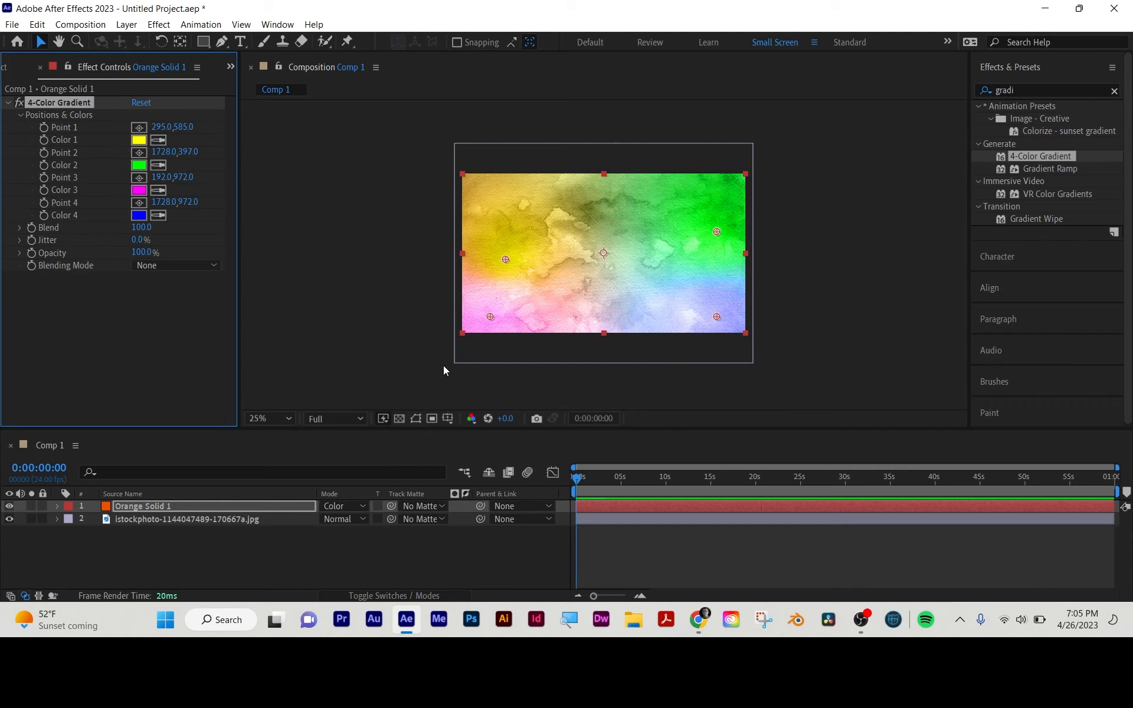
left_click(413, 329)
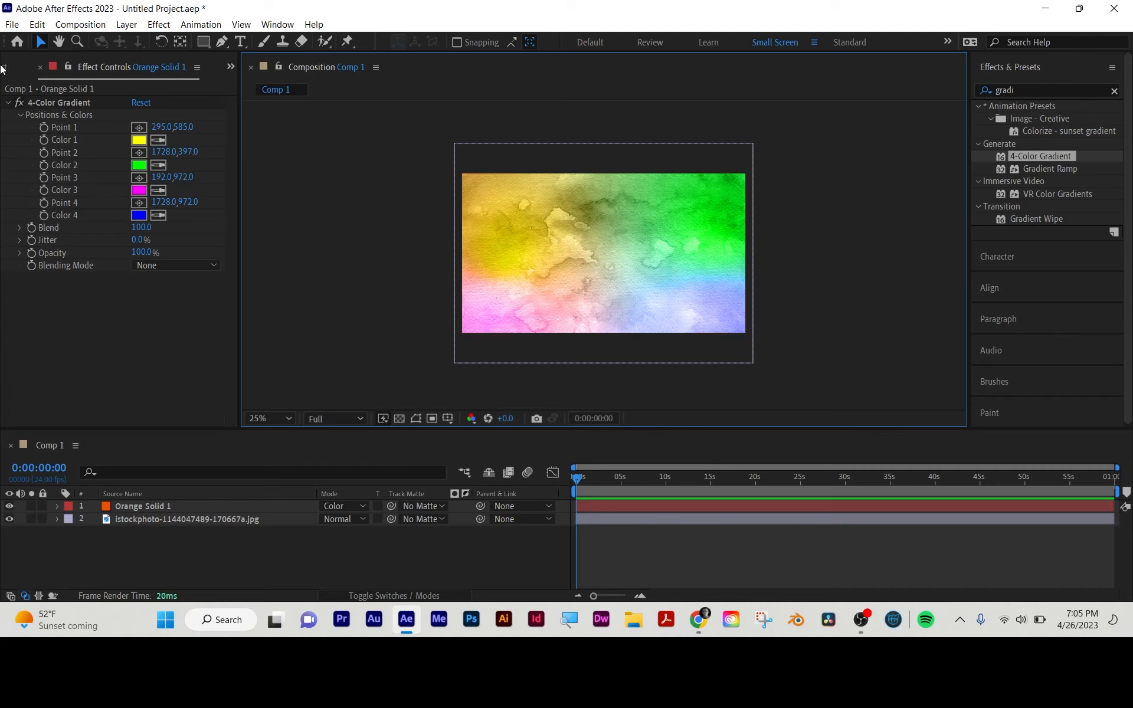
Collapse the 4-Color Gradient effect and switch it off and on again to compare the result
left_click(8, 104)
left_click(19, 104)
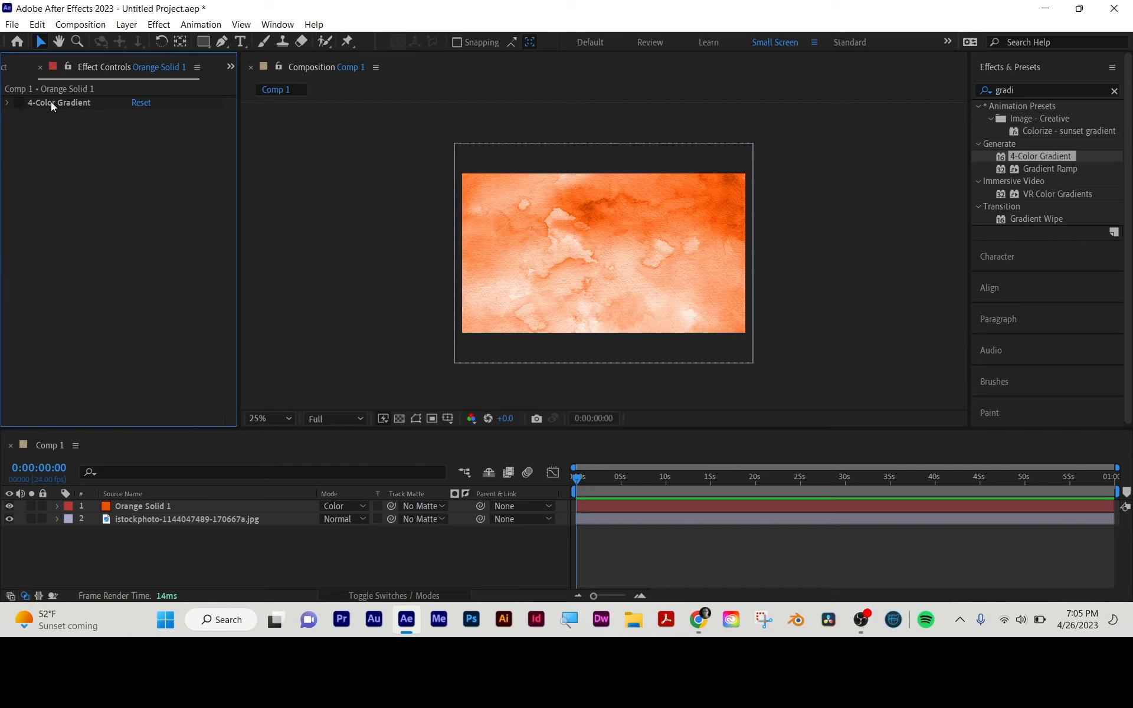
left_click(20, 104)
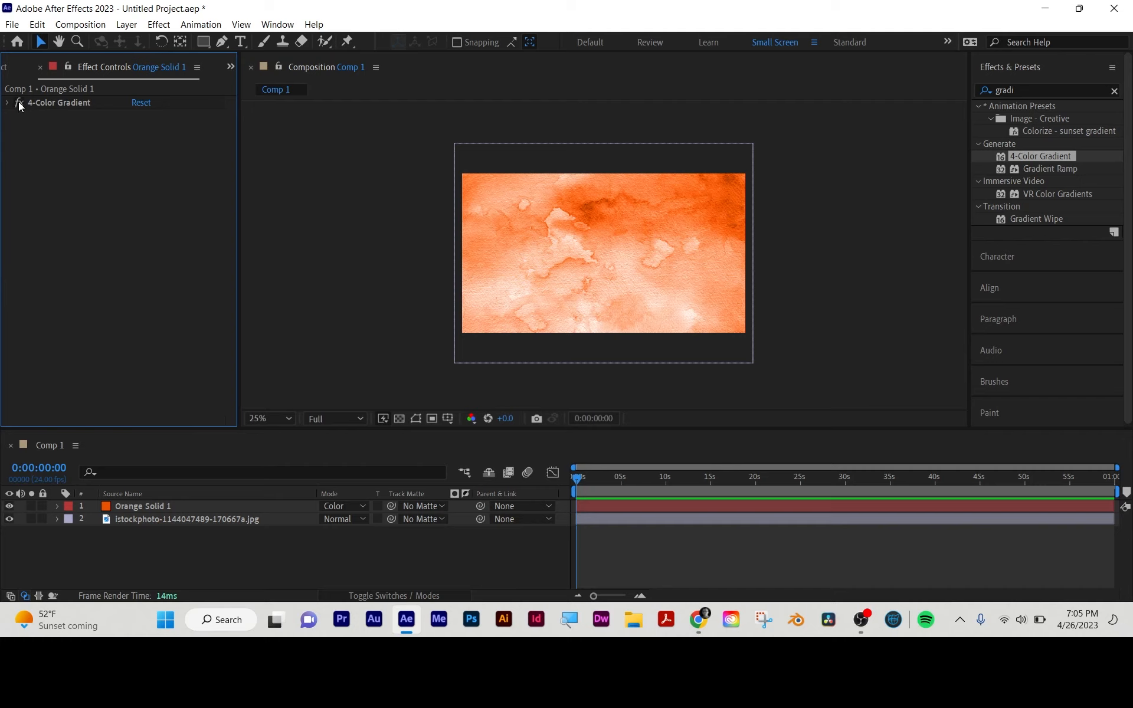
Hide the orange solid and switch on the watercolor layer's Colorama effect
left_click(137, 510)
key("ctrl+Down")
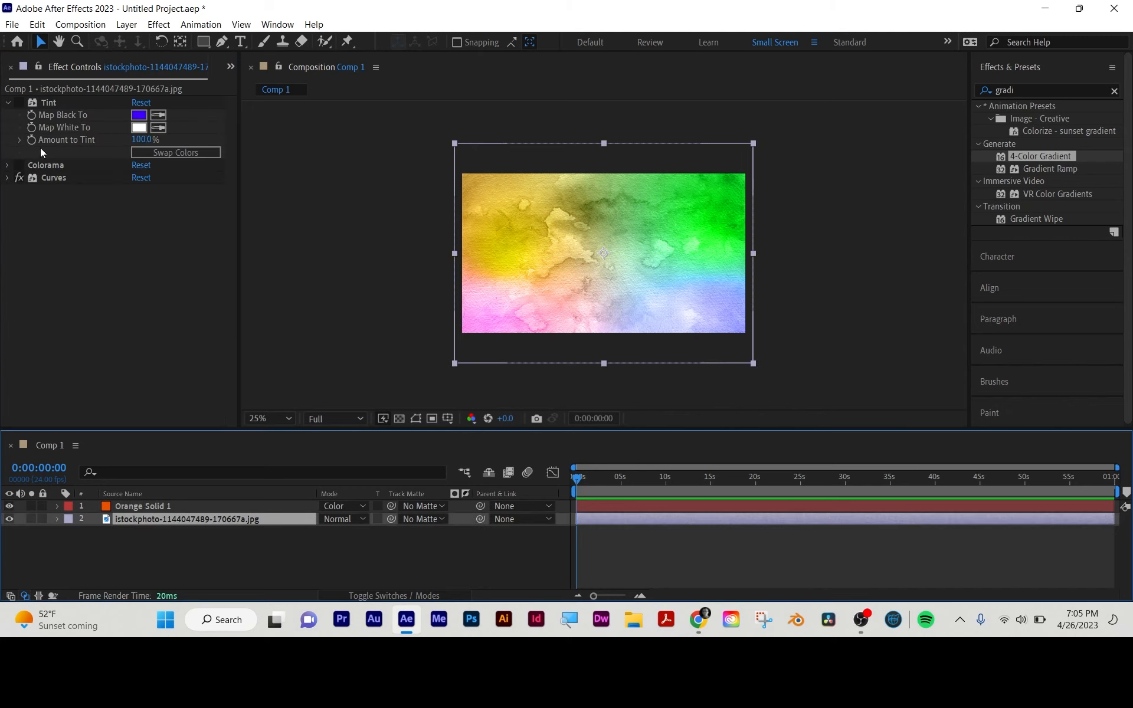
left_click(9, 506)
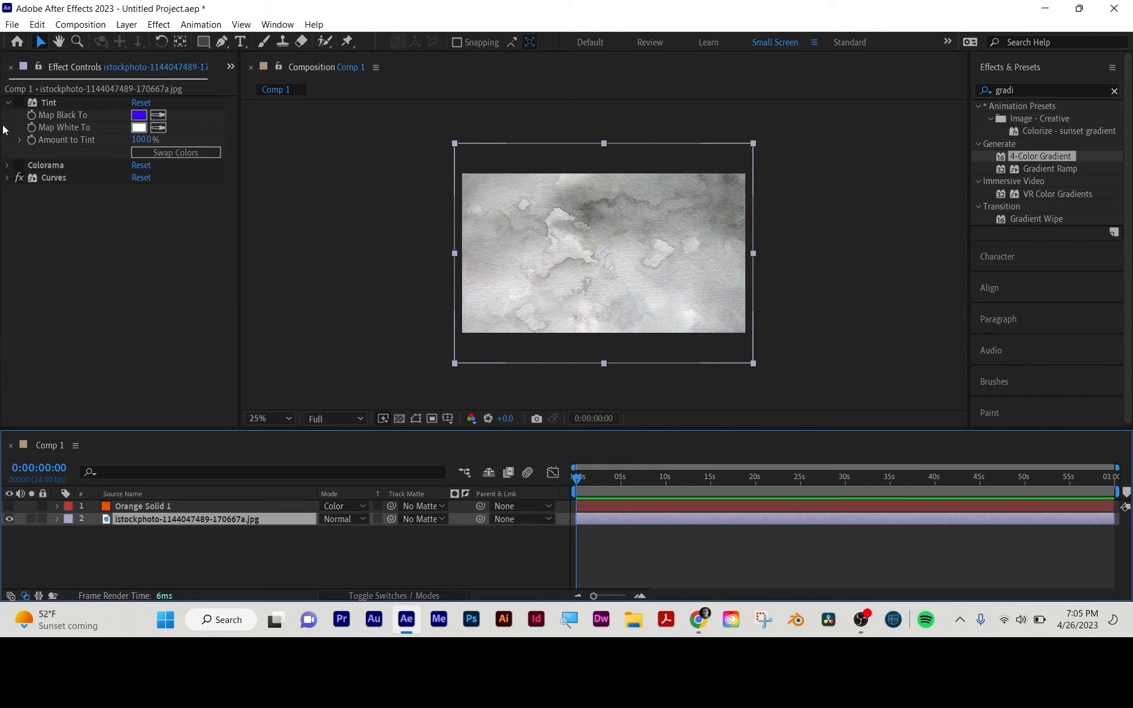
left_click(19, 165)
Compare the watercolor layer with Curves switched off and on, and review Colorama's Output Cycle settings
left_click(19, 177)
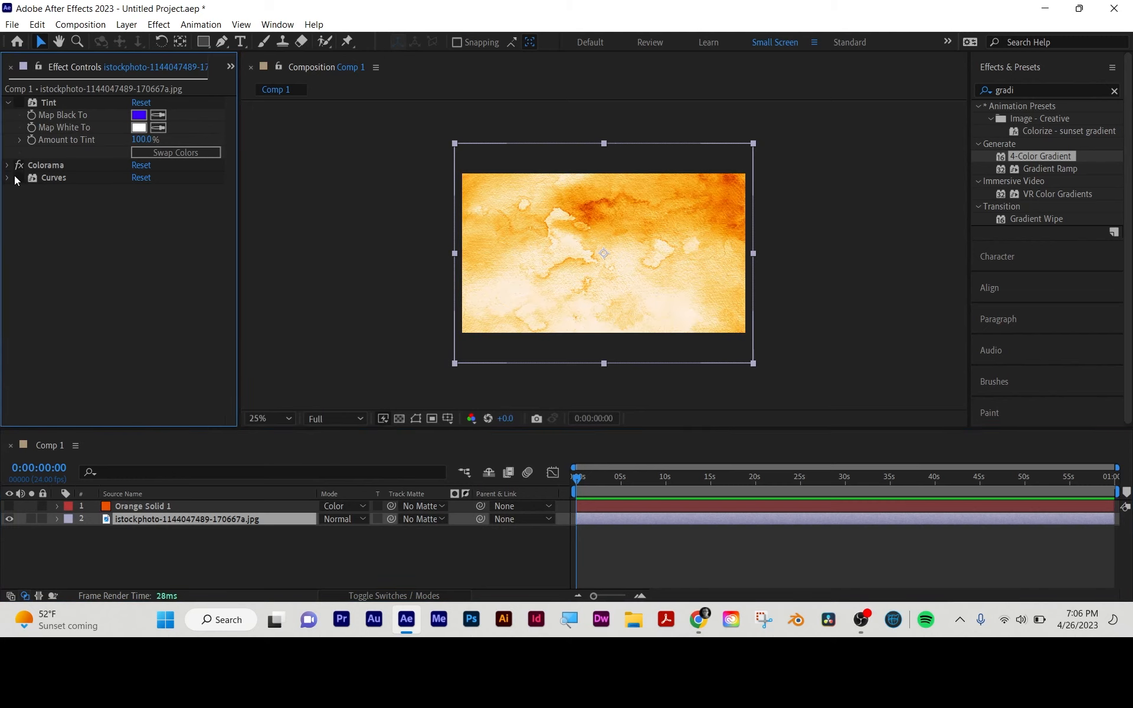
left_click(7, 167)
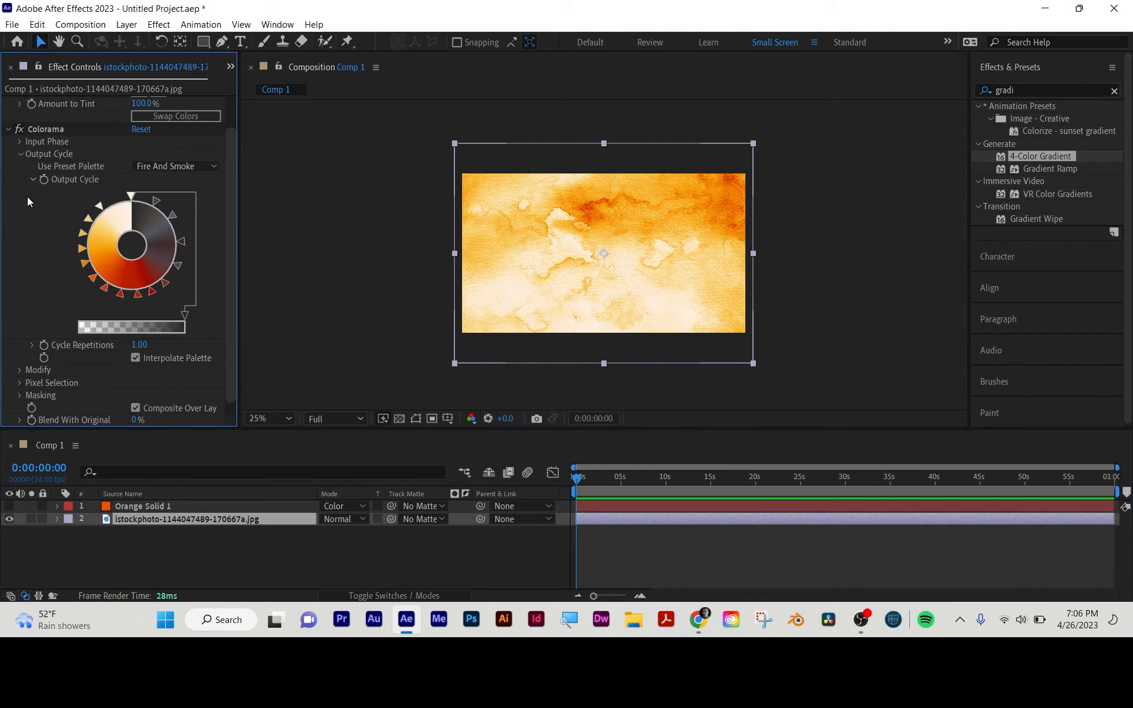
left_click(8, 135)
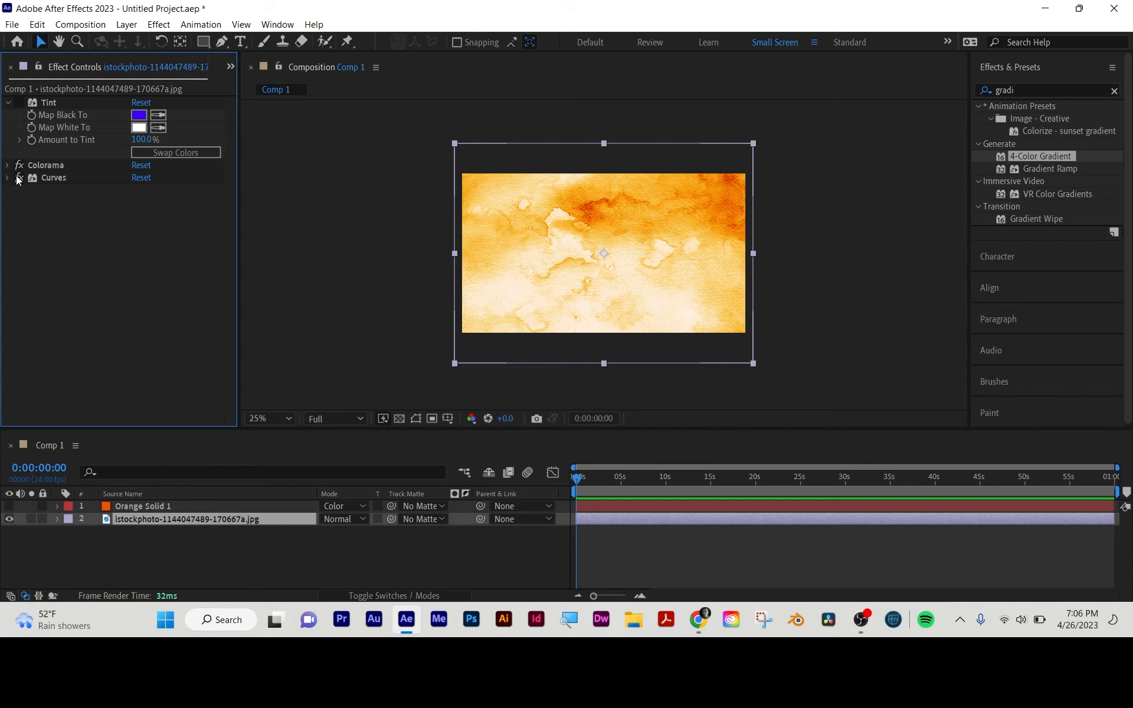
left_click(18, 177)
scroll(628, 247, "up", 1)
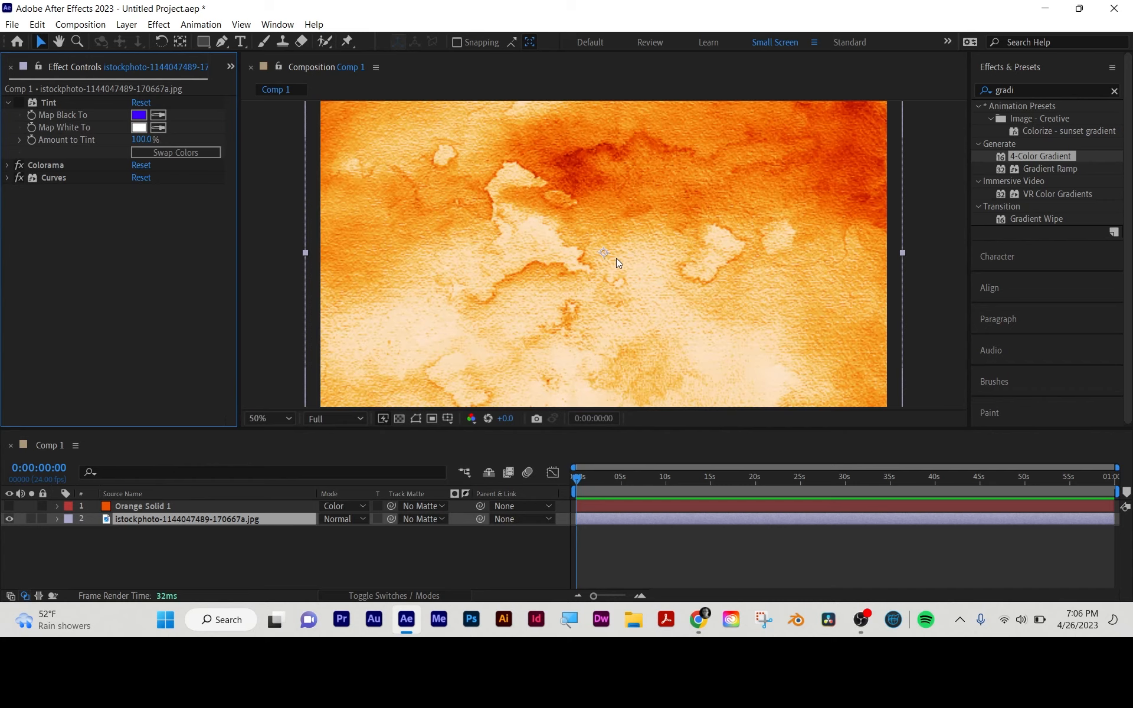